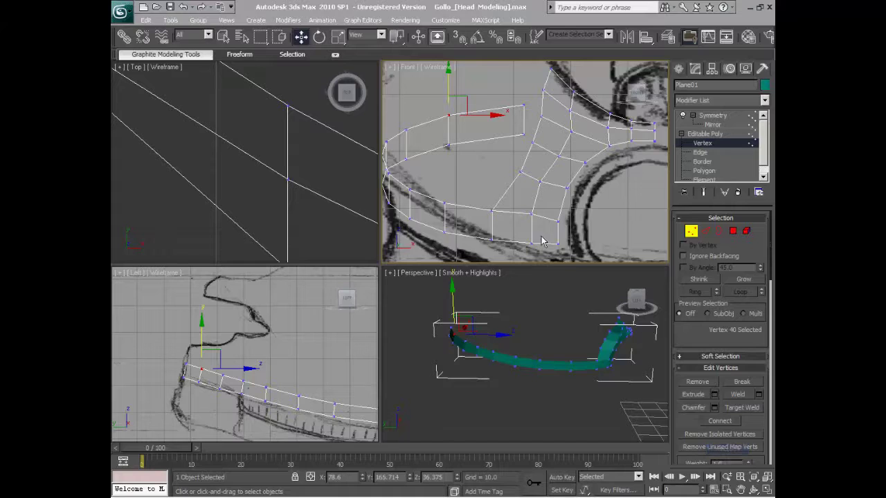
Frame the upper mouth strip in the viewports and select its end edge
middle_drag(488, 184, 512, 179)
mouse_move(526, 346)
alt+middle_down()
mouse_move(542, 366)
mouse_move(505, 355)
alt+middle_up()
scroll(263, 325, up, 3)
scroll(263, 325, up, 2)
mouse_move(262, 325)
middle_down()
mouse_move(208, 388)
mouse_move(254, 286)
middle_up()
click(704, 231)
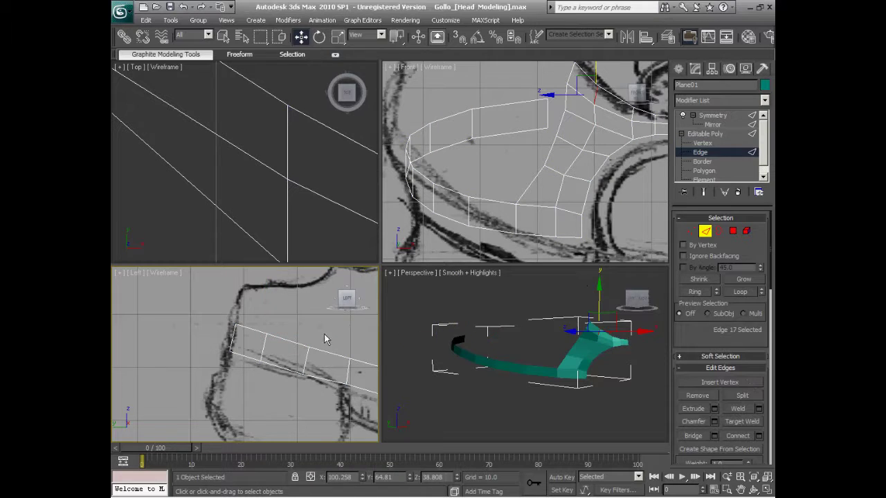
click(237, 323)
Raise the strip's end edge up toward the sketch's muzzle line
scroll(239, 321, up, 2)
scroll(240, 320, up, 1)
scroll(242, 320, up, 1)
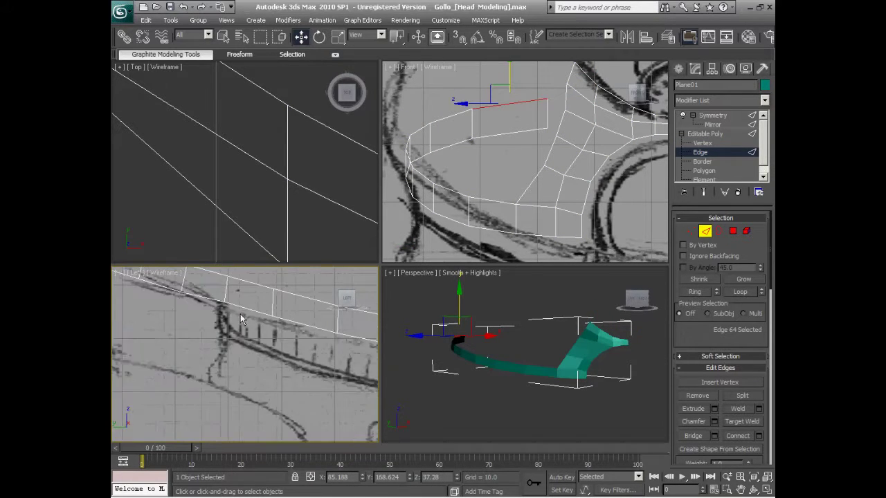
scroll(242, 320, down, 3)
mouse_move(245, 372)
middle_down()
mouse_move(289, 393)
mouse_move(272, 376)
middle_up()
scroll(289, 393, up, 2)
alt+middle_drag(525, 332, 622, 379)
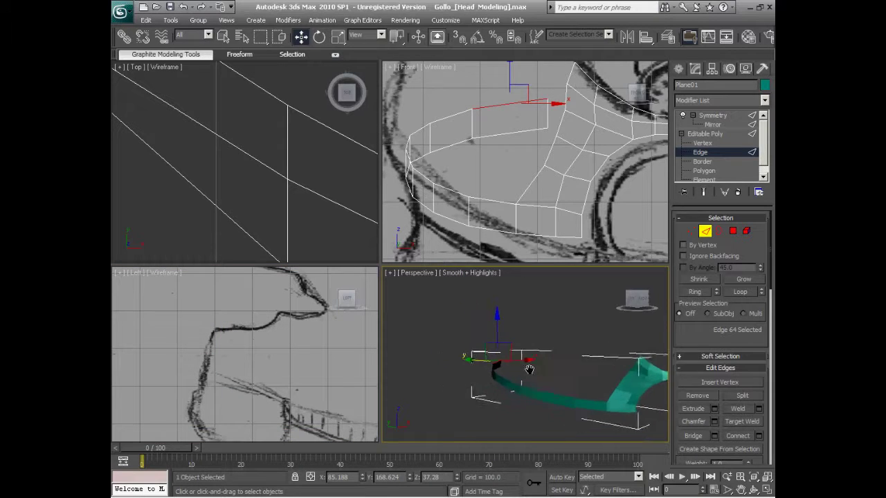
scroll(272, 365, up, 3)
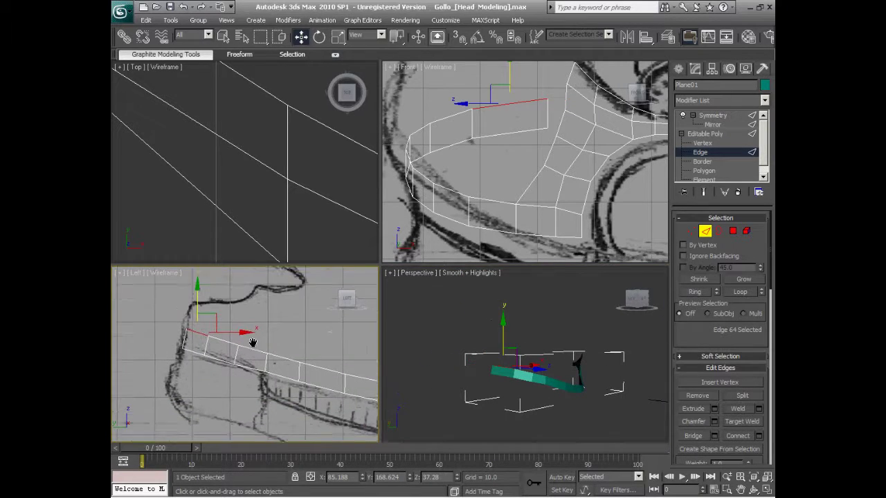
middle_drag(271, 365, 247, 346)
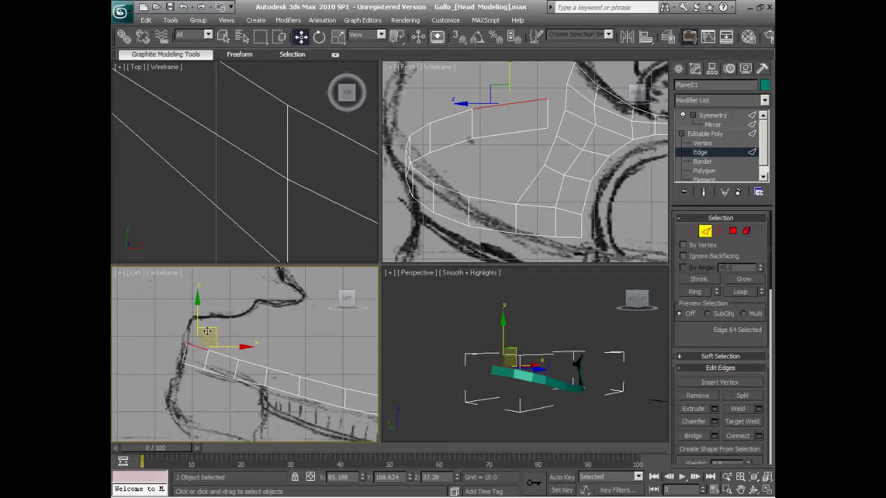
drag(211, 326, 215, 279)
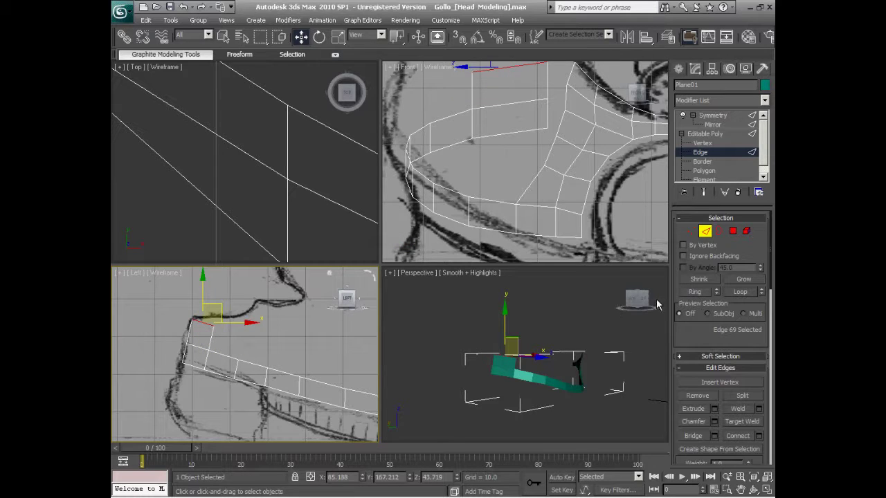
Nudge one end vertex slightly down and select the neighbouring end vertices
click(691, 231)
click(216, 317)
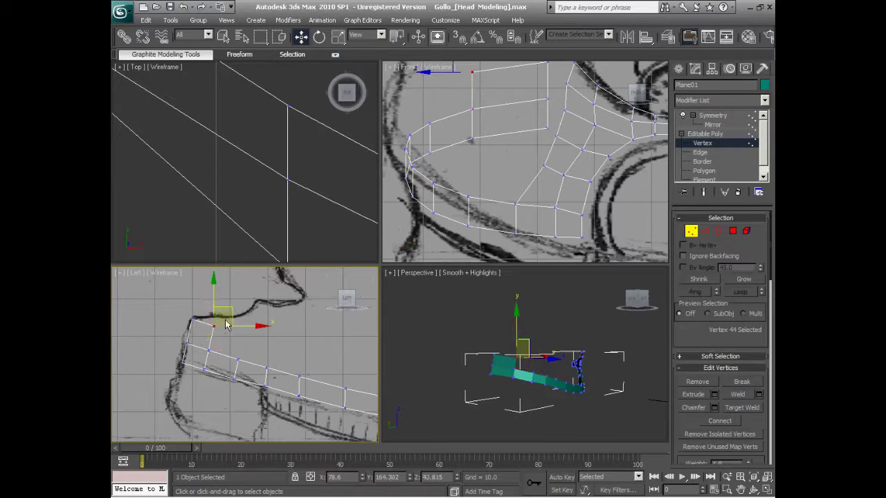
drag(229, 317, 213, 324)
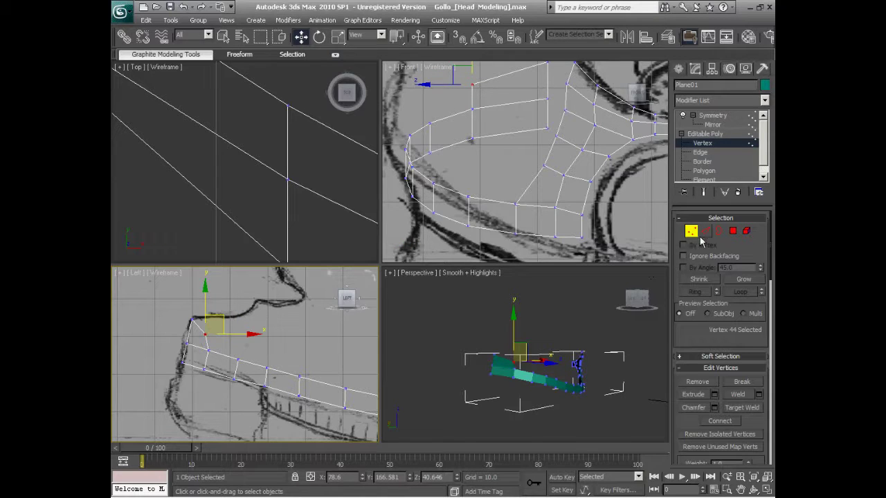
click(493, 352)
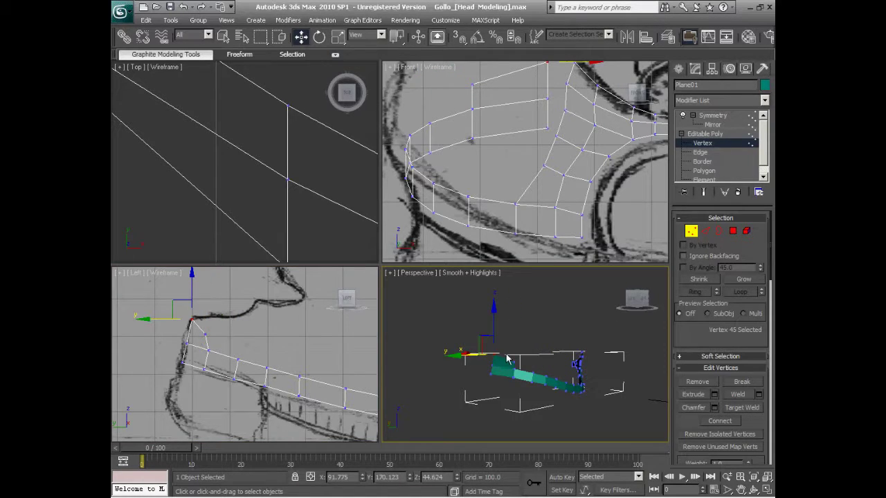
ctrl+click(513, 359)
Reframe the front and left views on the strip's end and reselect one end vertex
scroll(544, 158, up, 3)
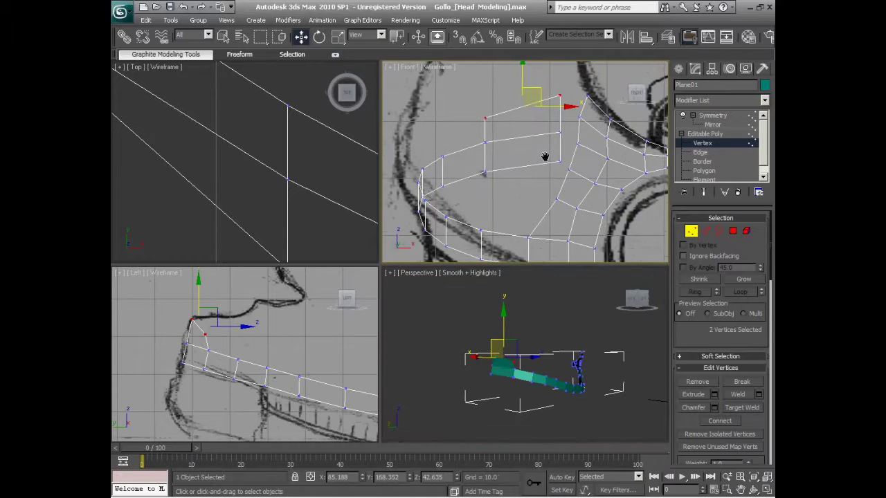
middle_drag(544, 158, 523, 158)
scroll(517, 160, down, 3)
scroll(510, 177, up, 3)
scroll(522, 160, down, 1)
middle_drag(311, 318, 300, 342)
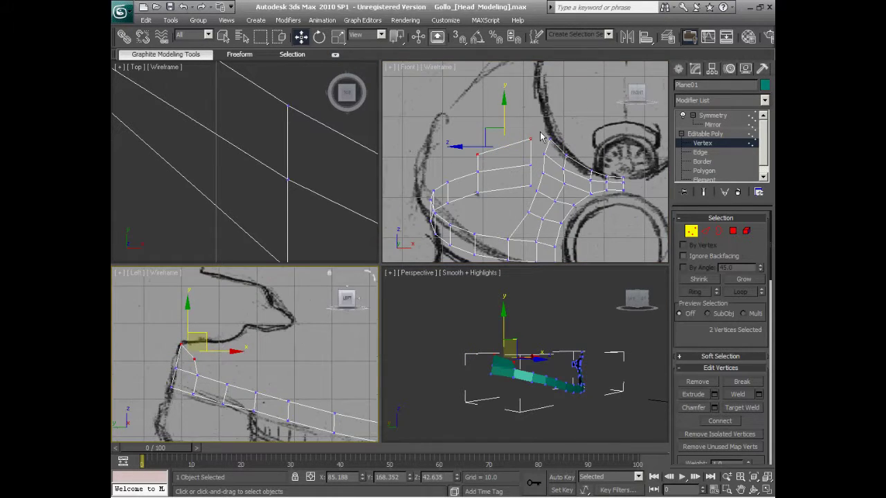
mouse_move(519, 145)
middle_down()
mouse_move(502, 147)
mouse_move(515, 134)
middle_up()
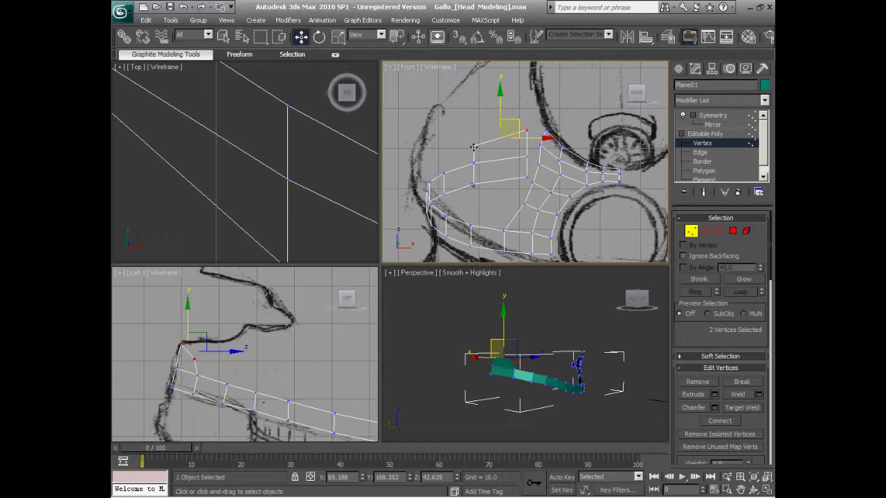
click(474, 146)
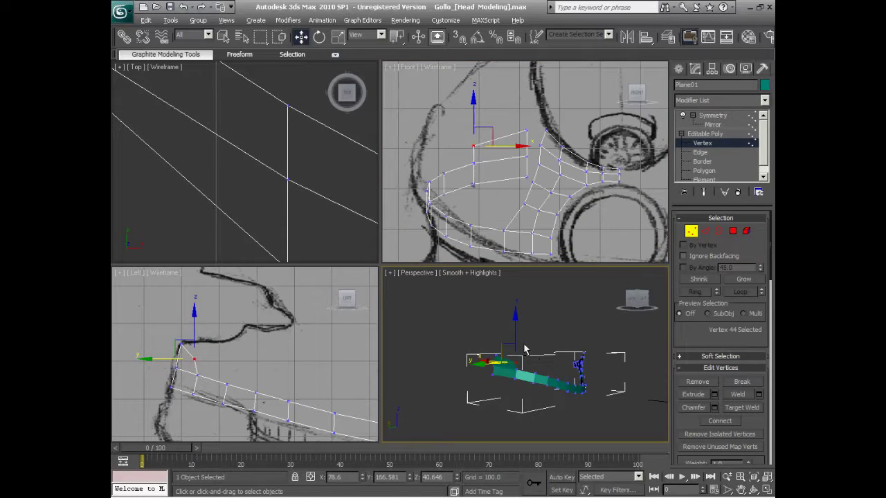
scroll(513, 361, up, 3)
scroll(513, 360, up, 3)
Slide the upper strip's end edge along the muzzle sketch
key(z)
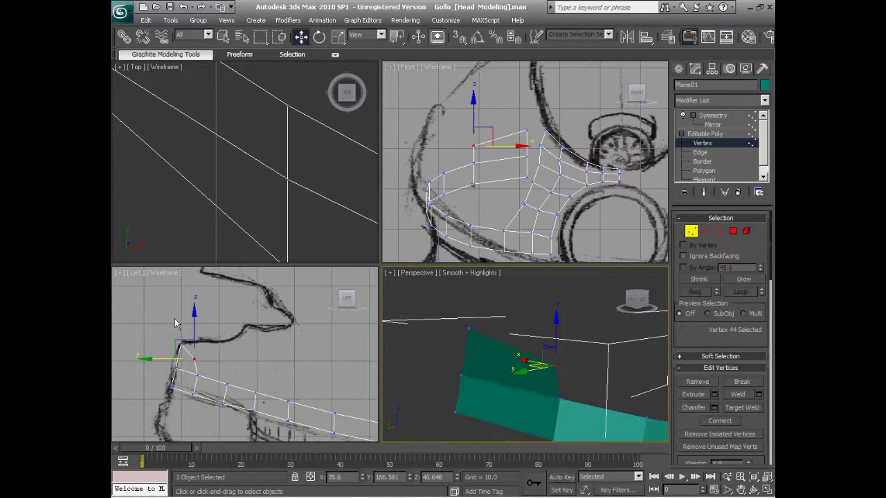
click(704, 231)
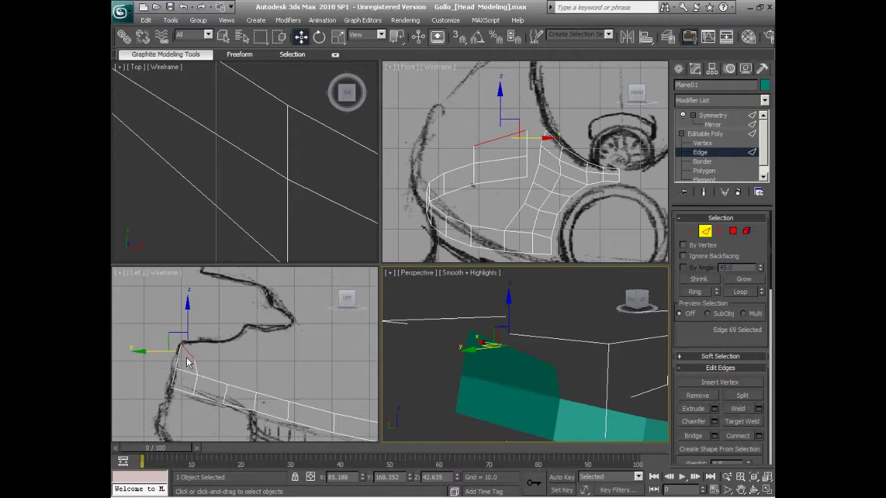
click(179, 338)
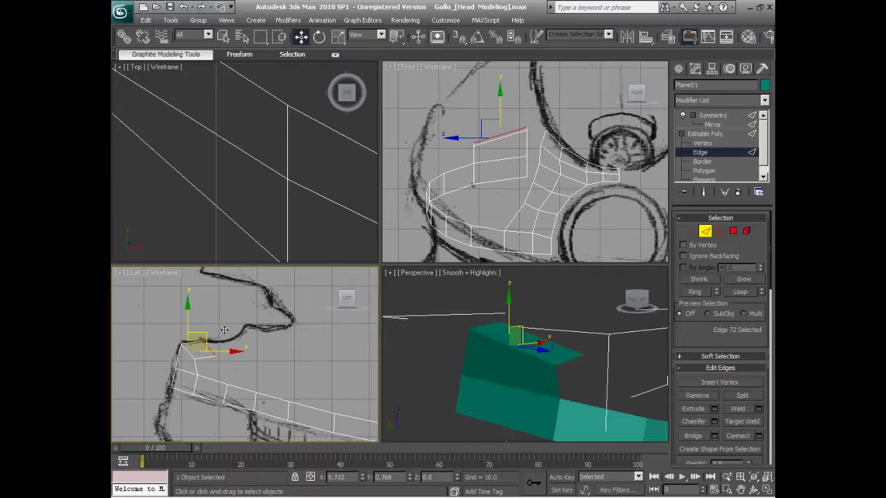
drag(200, 340, 223, 337)
click(690, 230)
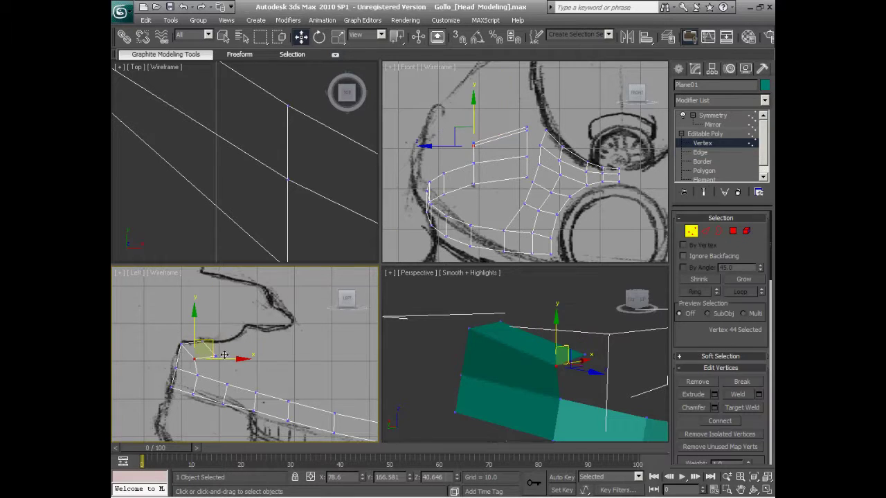
click(206, 356)
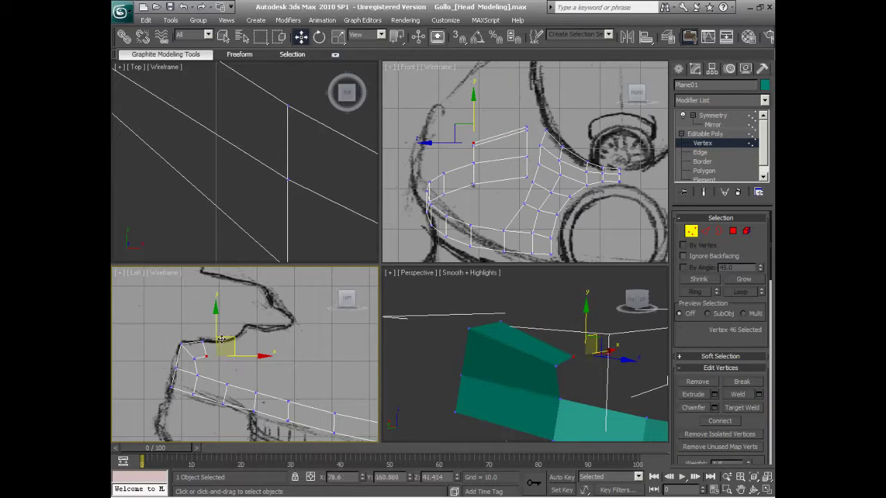
click(704, 231)
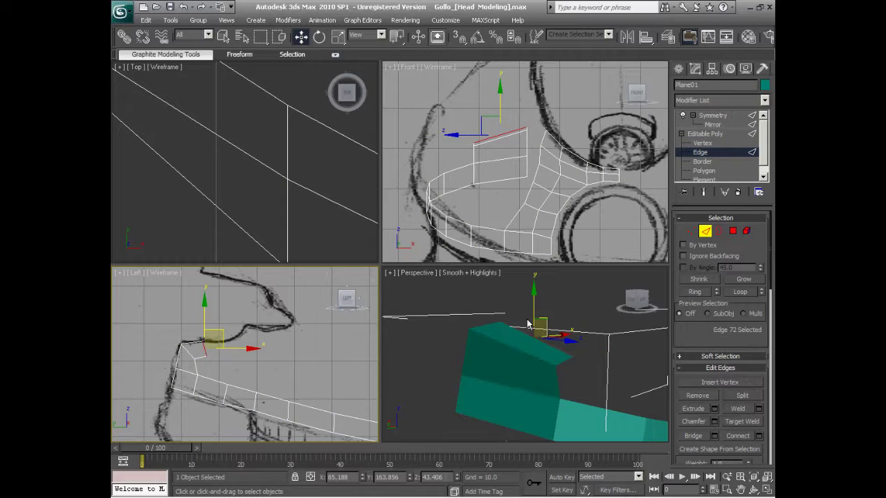
Shift-drag the end edge twice, extruding two new polygons up-right along the lip curve
alt+middle_drag(527, 325, 521, 344)
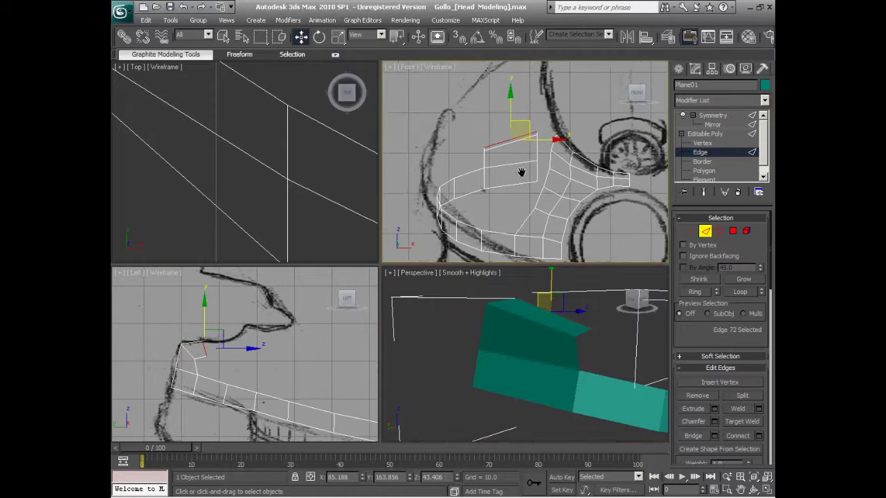
middle_drag(522, 156, 518, 192)
middle_click(231, 369)
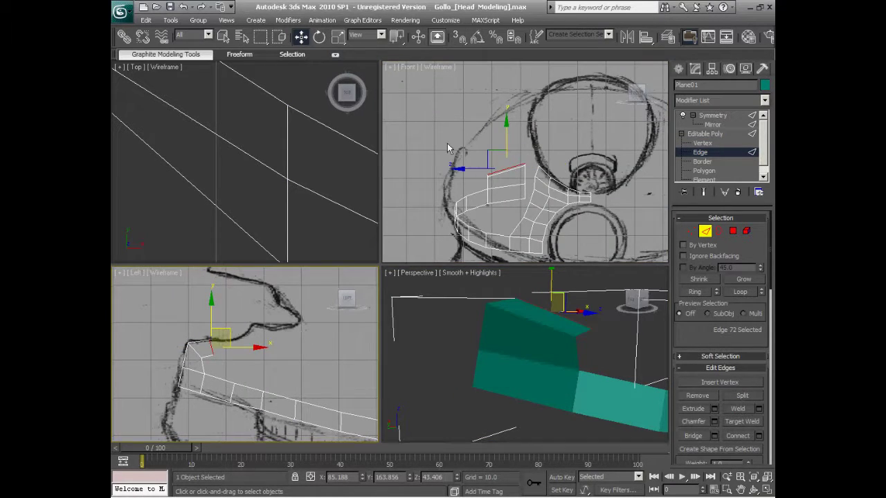
middle_drag(447, 143, 456, 185)
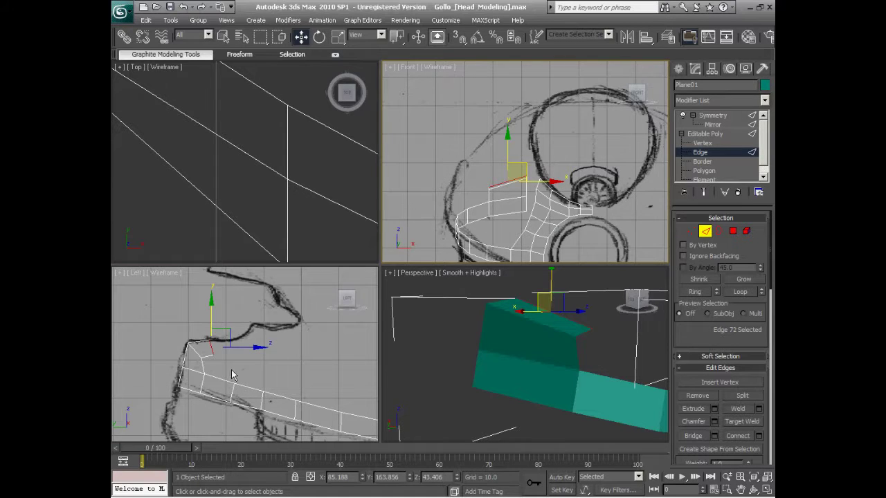
scroll(231, 375, up, 3)
middle_drag(239, 364, 263, 358)
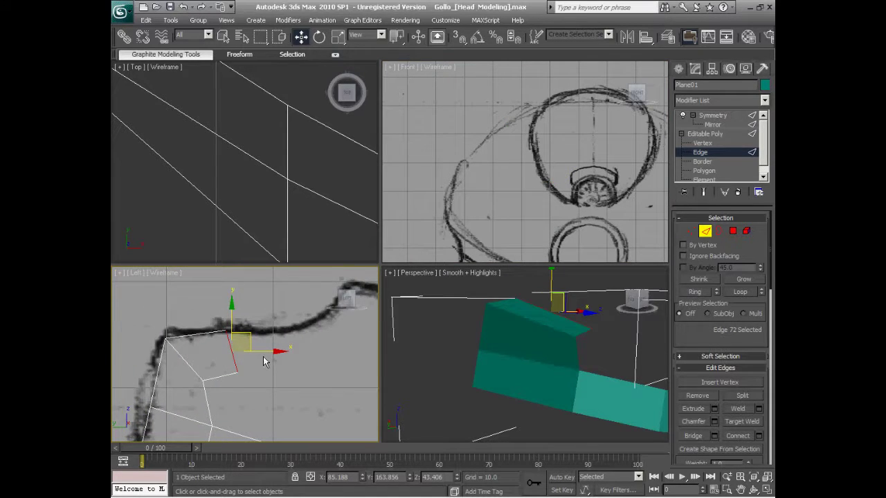
shift+drag(246, 336, 314, 338)
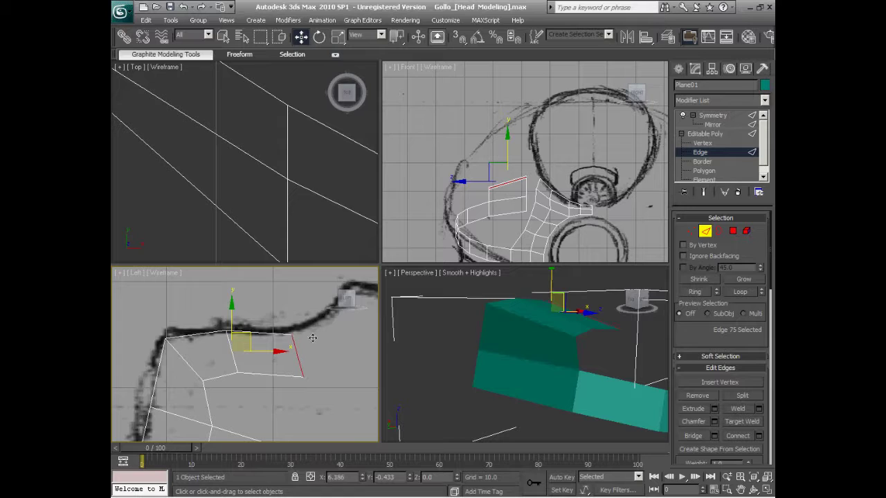
middle_drag(313, 337, 247, 358)
shift+drag(247, 359, 309, 320)
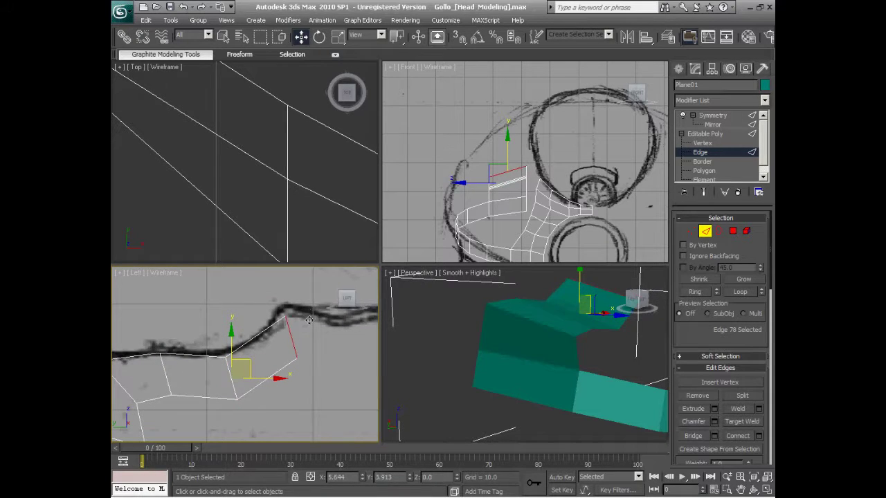
Fit the new end vertices and end edge onto the sketched lip line
scroll(267, 322, down, 2)
middle_drag(267, 322, 536, 283)
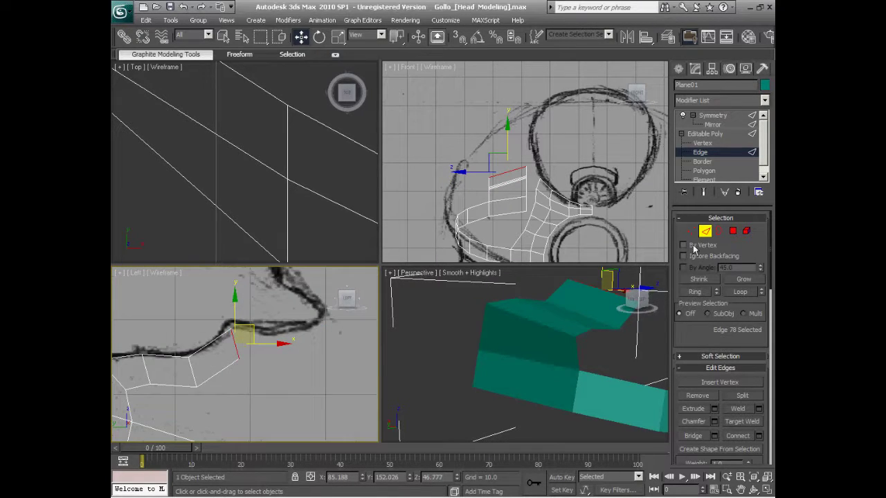
key(1)
click(238, 360)
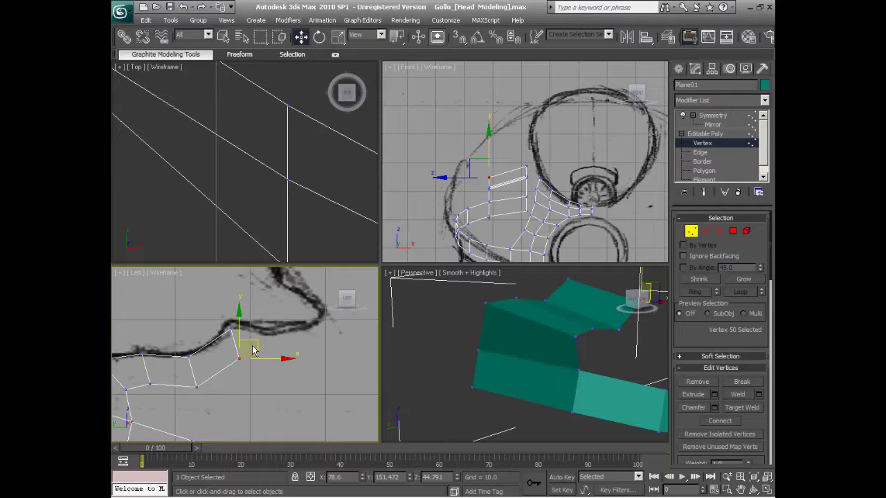
drag(252, 339, 251, 340)
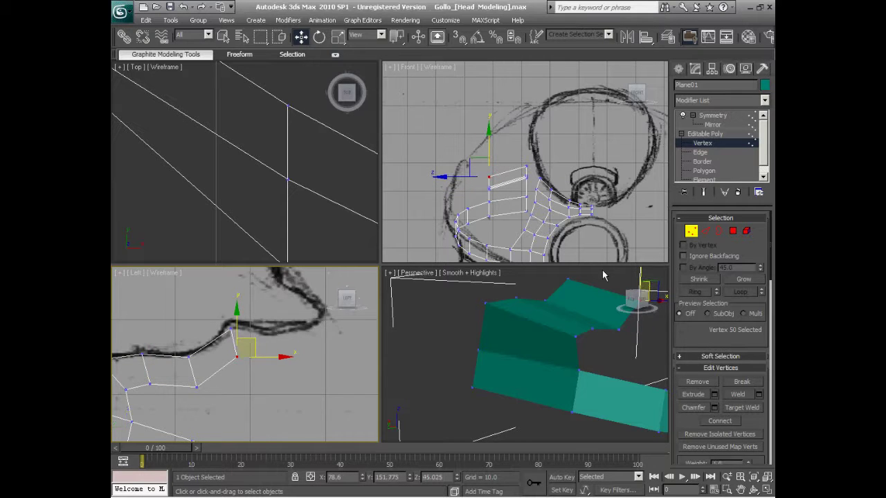
click(703, 231)
middle_drag(254, 331, 234, 331)
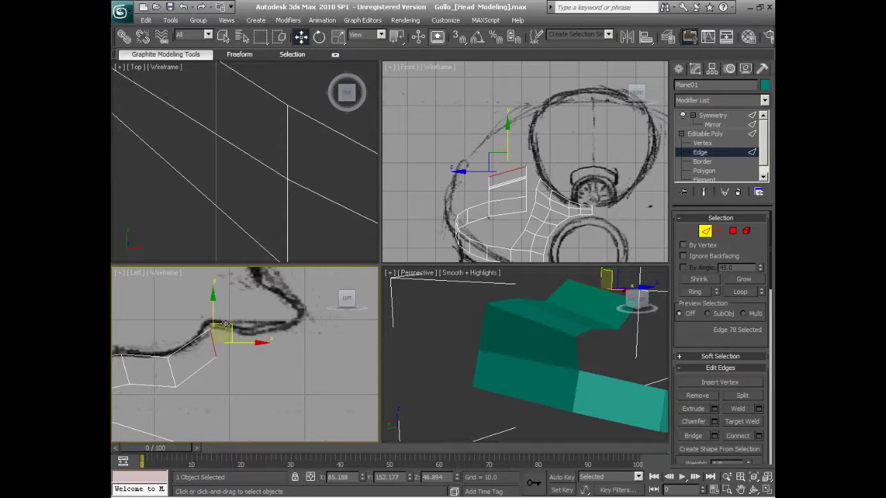
drag(233, 331, 257, 334)
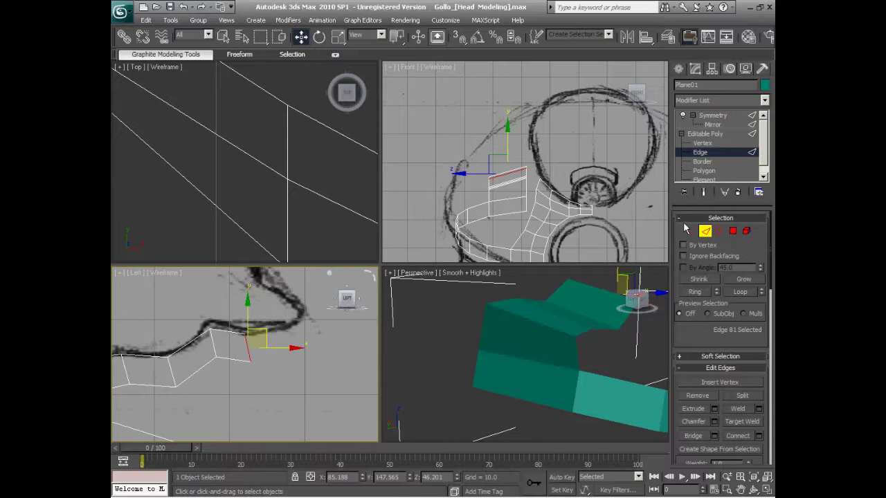
key(1)
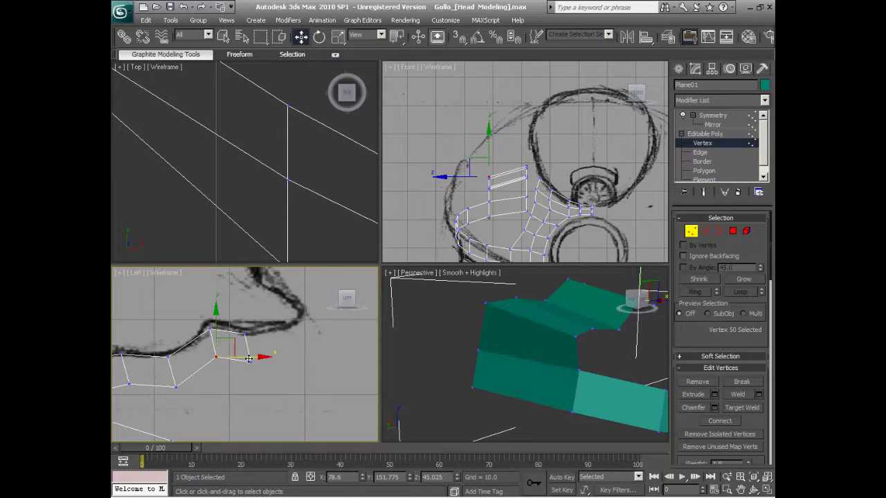
click(249, 361)
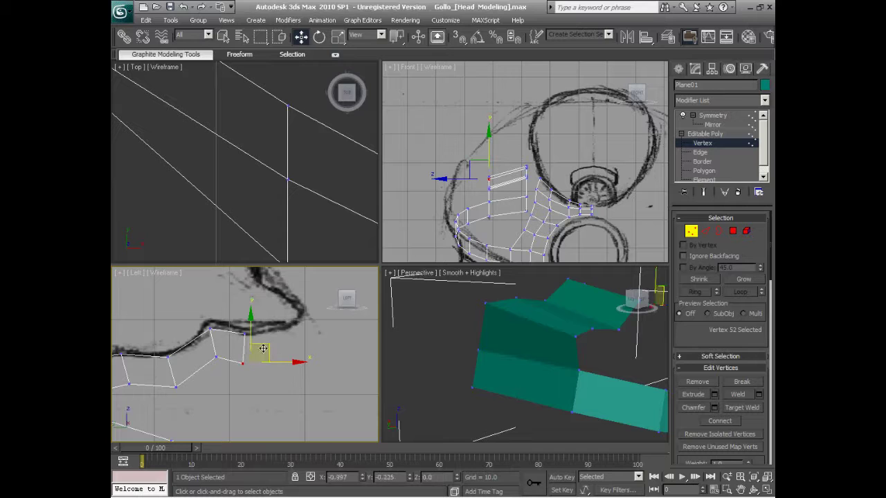
drag(257, 352, 306, 323)
Rotate the selected end edge via the quad menu to follow the sketch
click(705, 232)
scroll(302, 323, up, 3)
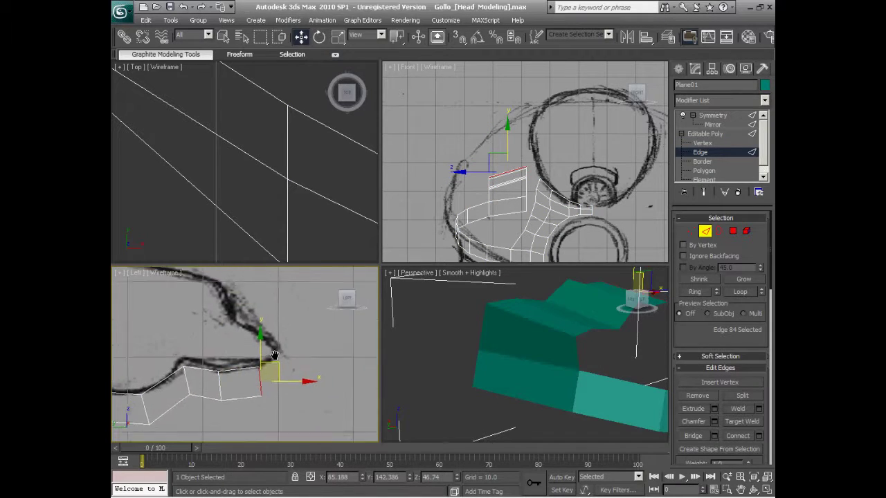
right_click(285, 357)
click(301, 379)
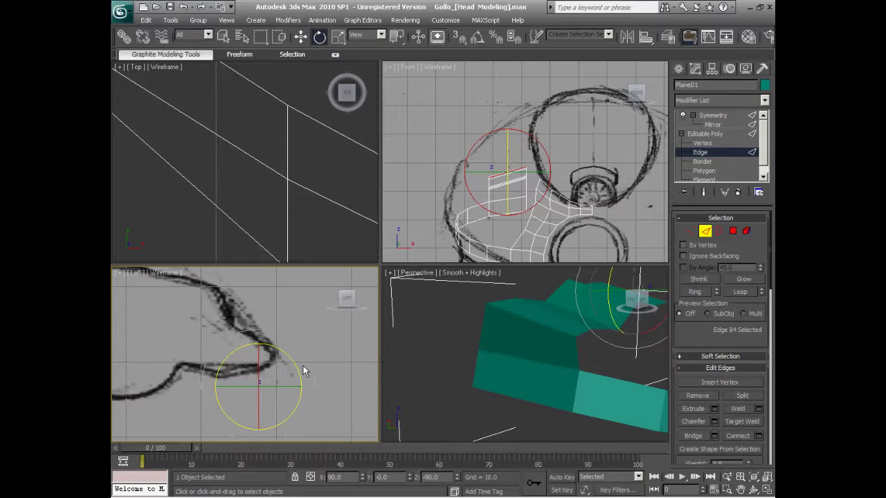
right_click(278, 365)
click(301, 381)
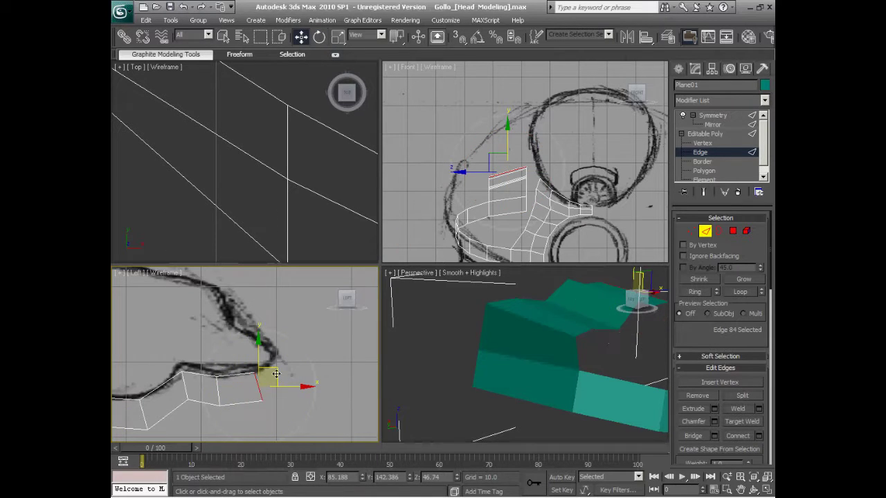
Extrude one more polygon from the end edge and rotate it to match the sketch
shift+drag(275, 371, 294, 362)
right_click(295, 352)
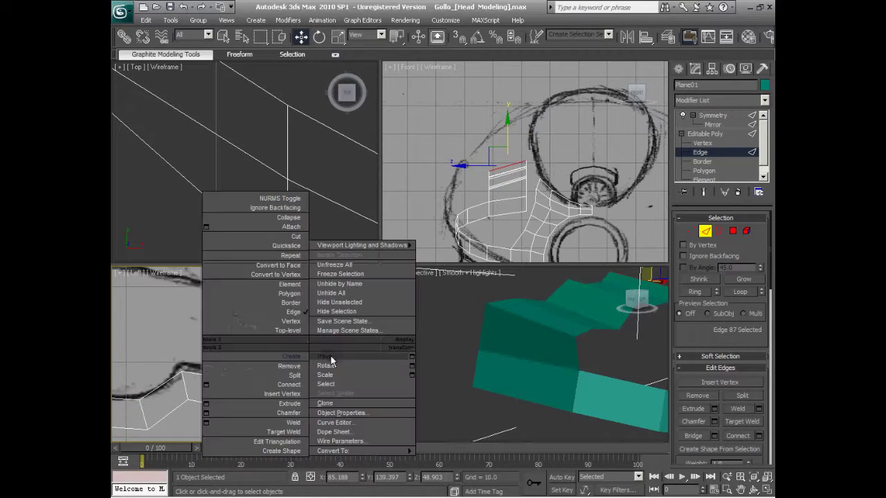
click(339, 367)
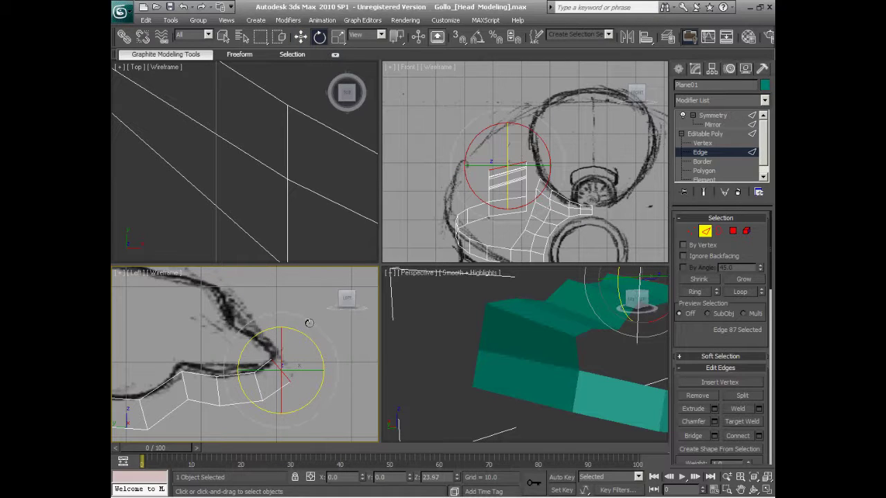
right_click(299, 334)
click(309, 348)
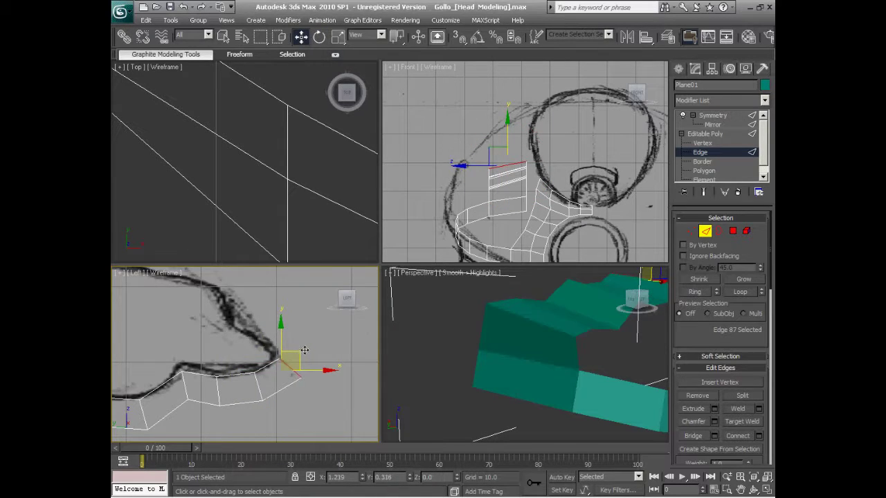
scroll(304, 350, down, 2)
scroll(309, 334, down, 2)
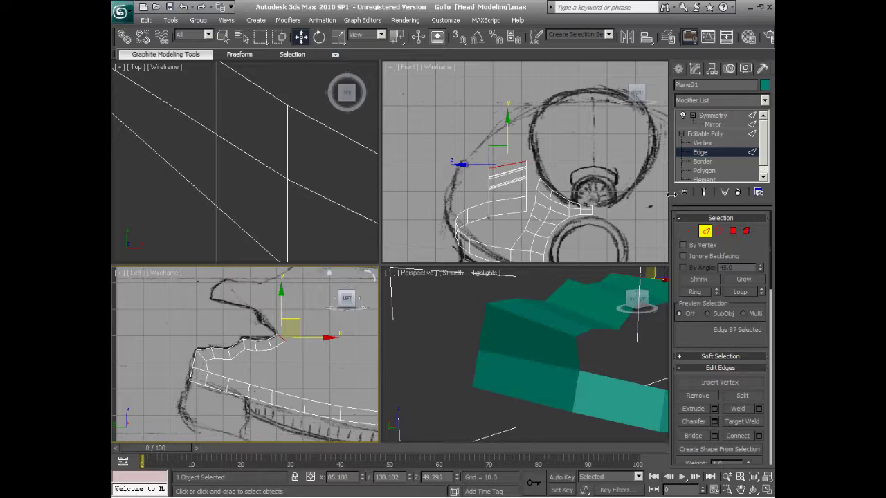
click(691, 231)
Select the twelve vertices of the new section and shift them sideways in the Front view
scroll(308, 341, up, 2)
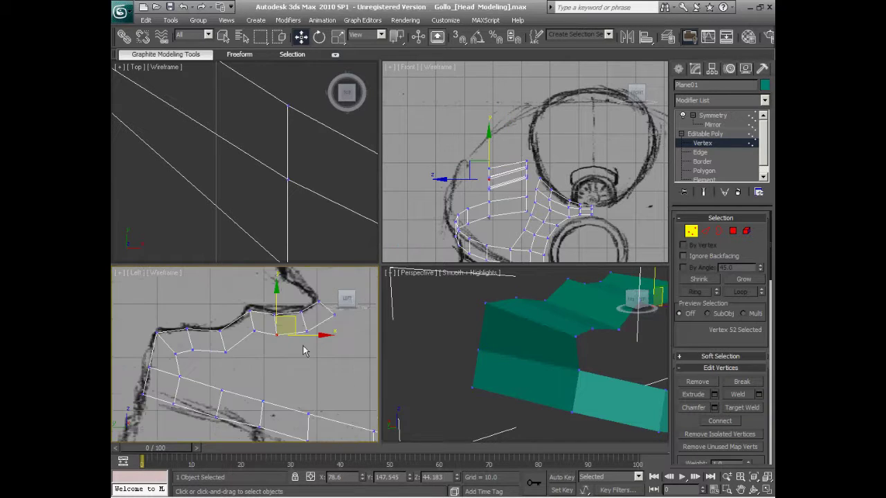
scroll(308, 340, up, 2)
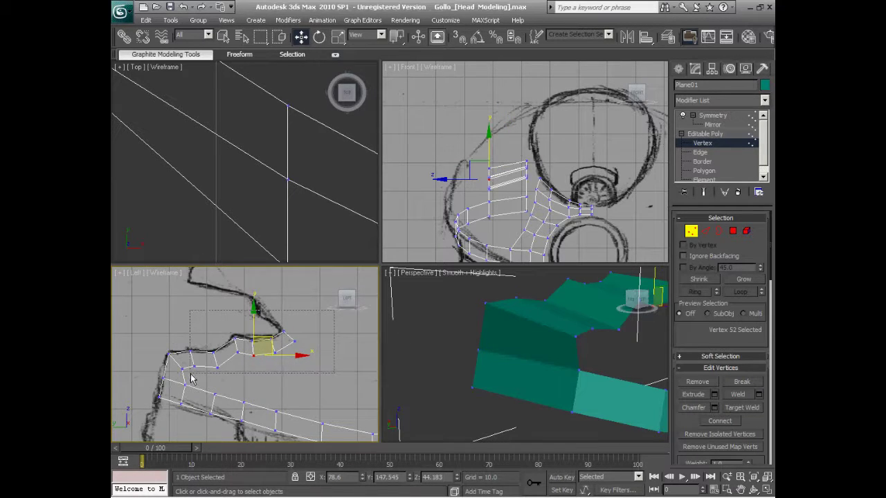
drag(188, 376, 188, 377)
scroll(580, 199, up, 3)
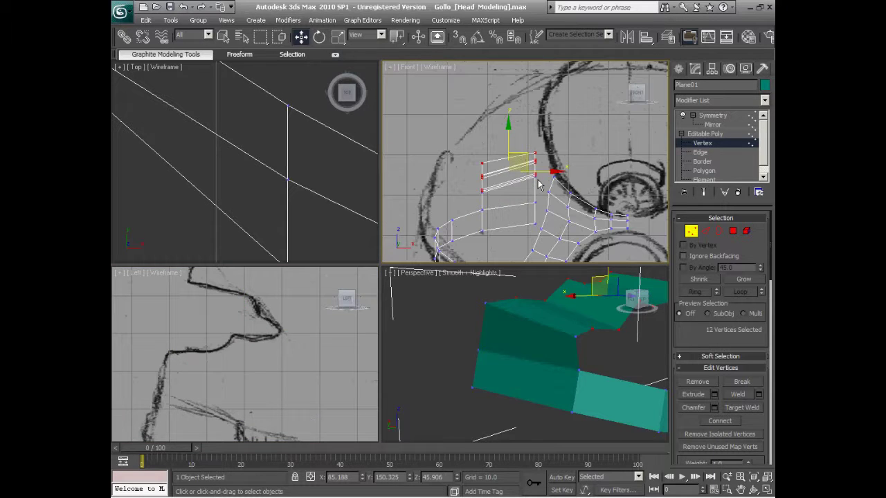
drag(550, 170, 549, 169)
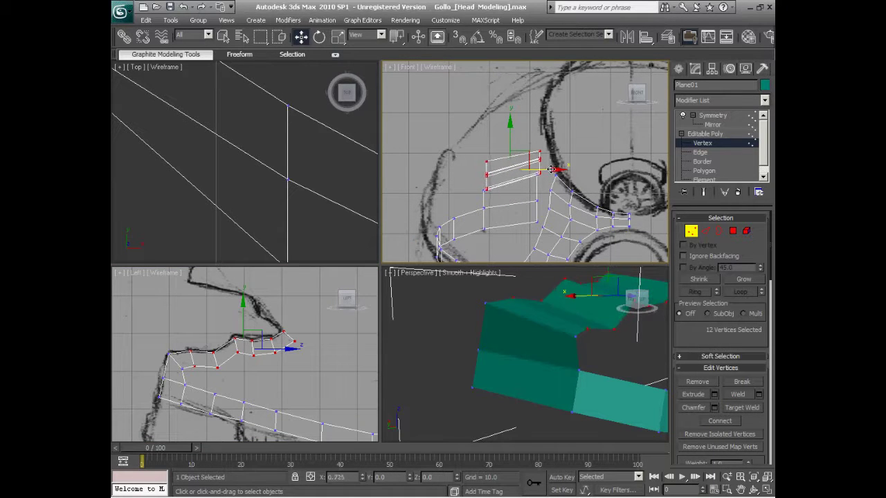
Narrow the selection to eight vertices and slide them right along X
drag(208, 333, 268, 369)
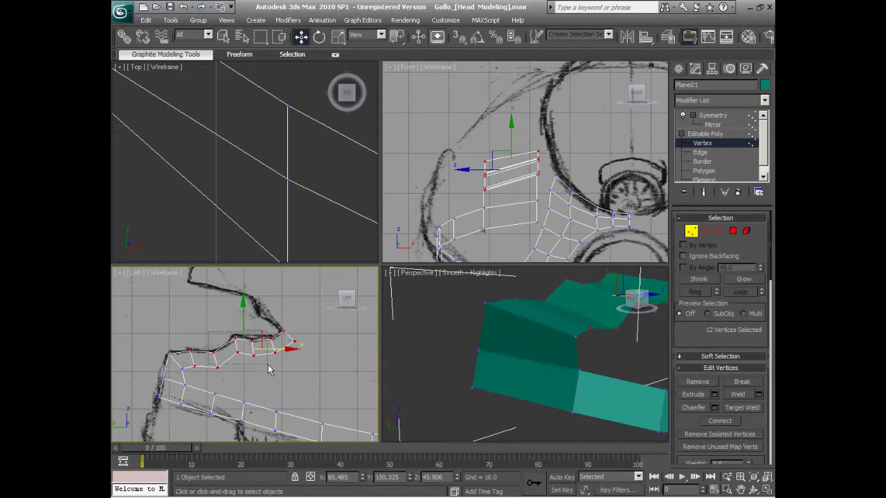
drag(344, 372, 339, 367)
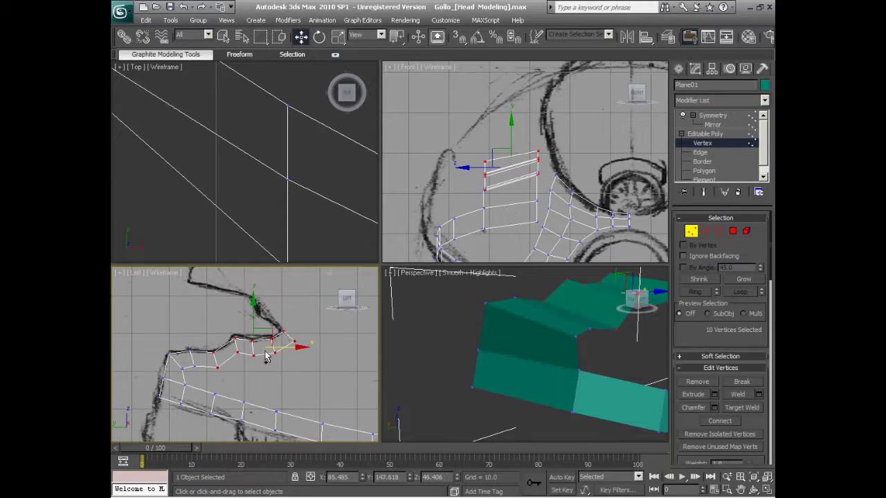
middle_drag(536, 169, 530, 172)
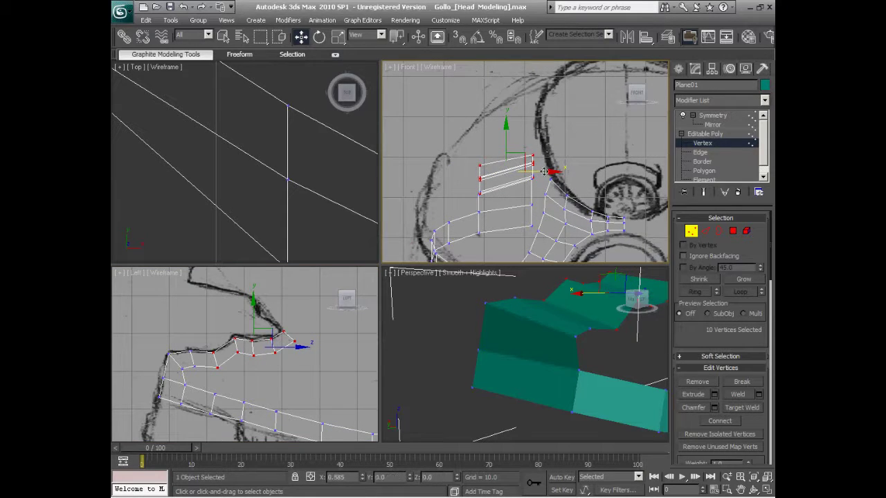
drag(545, 171, 550, 171)
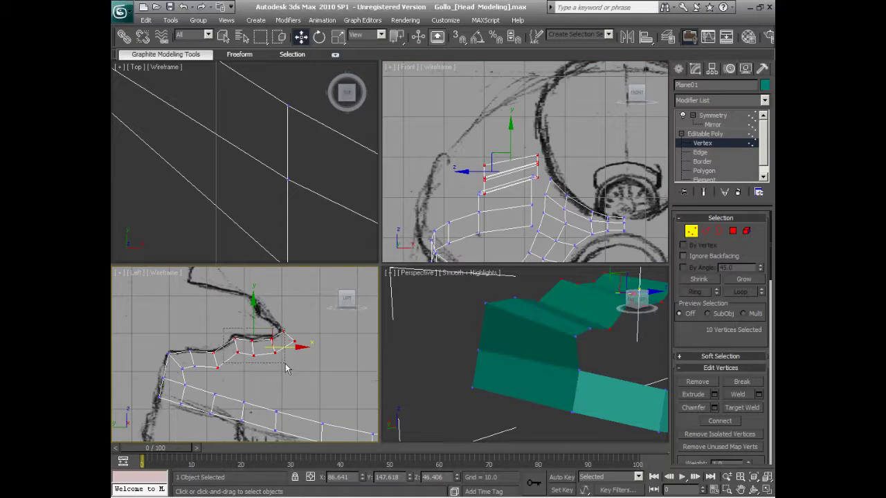
middle_drag(516, 181, 513, 178)
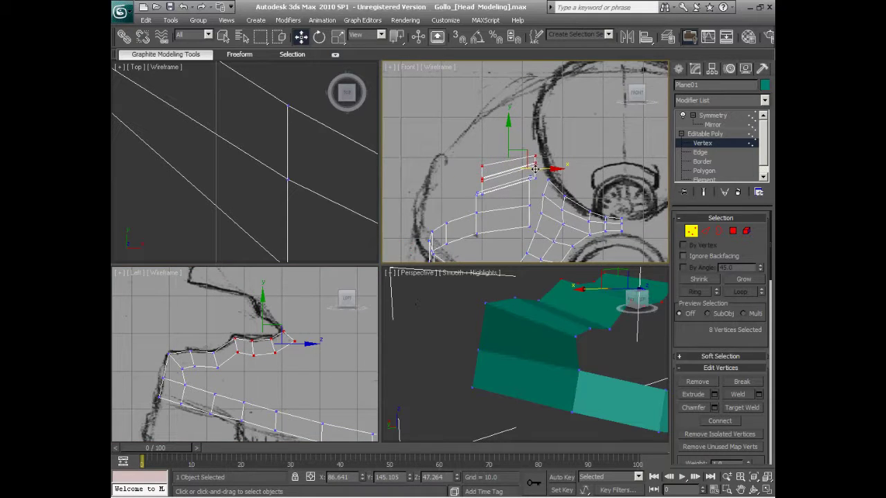
drag(538, 167, 555, 167)
Move six vertices right around the muzzle, then select only the strip's end vertex
alt+click(243, 334)
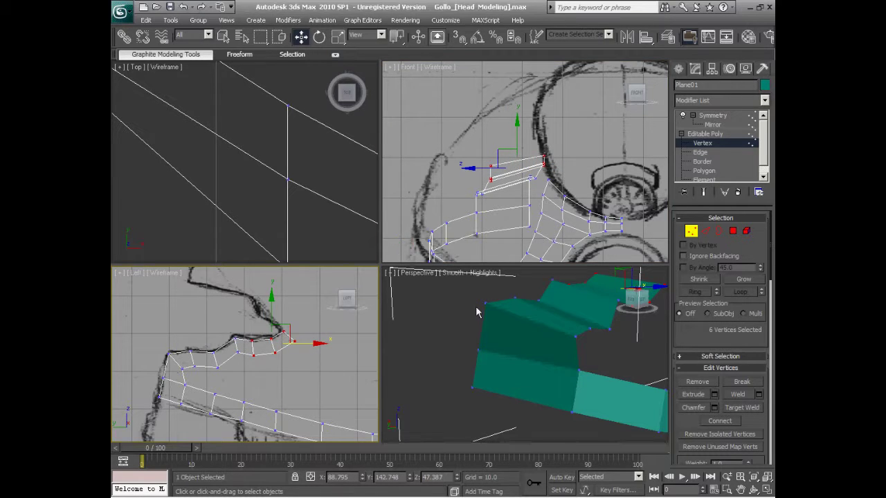
middle_drag(561, 167, 541, 164)
drag(541, 164, 547, 165)
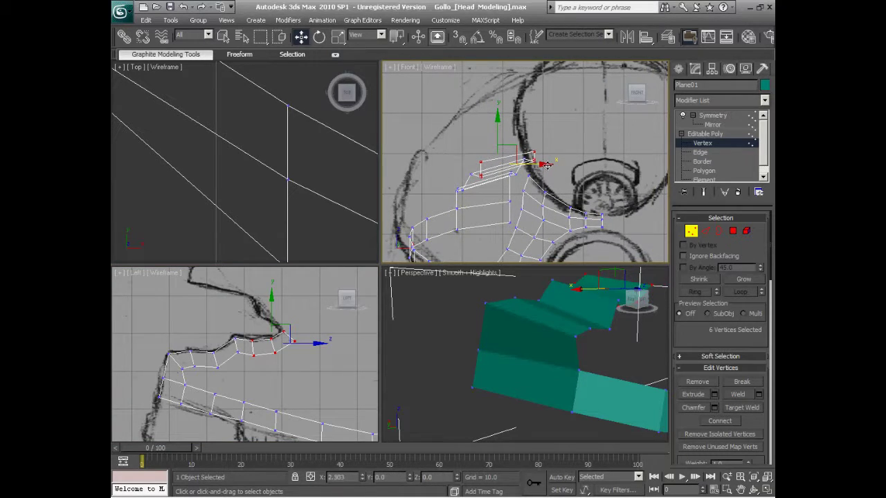
mouse_move(547, 332)
alt+middle_down()
mouse_move(593, 353)
mouse_move(613, 340)
mouse_move(508, 346)
mouse_move(489, 334)
alt+middle_up()
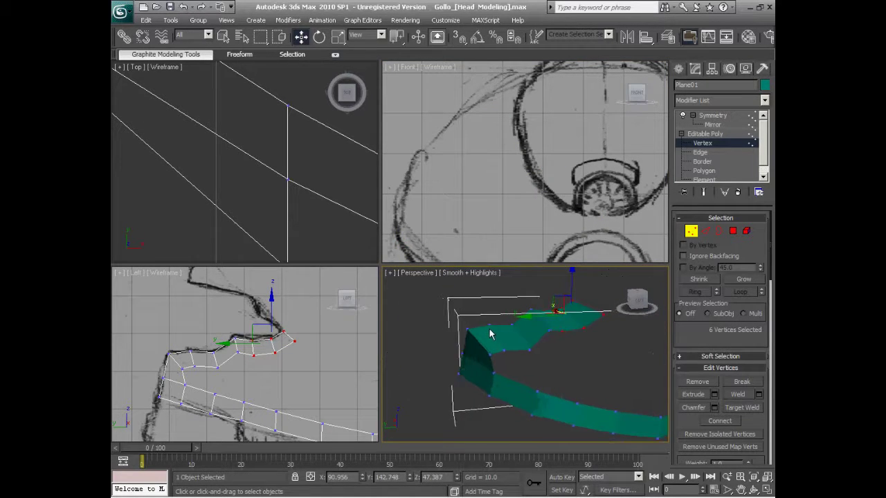
ctrl+click(479, 325)
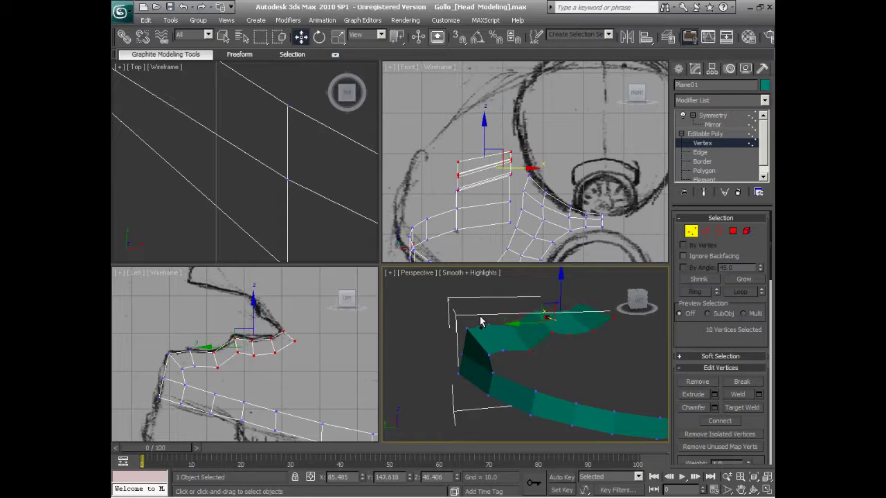
click(482, 323)
middle_drag(464, 202, 477, 208)
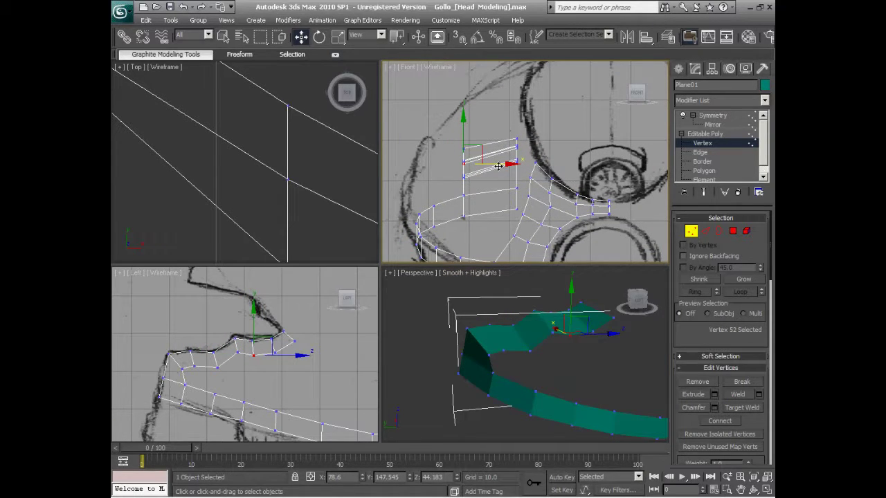
mouse_move(572, 338)
alt+middle_down()
mouse_move(567, 368)
mouse_move(586, 375)
mouse_move(610, 358)
mouse_move(606, 366)
alt+middle_up()
scroll(244, 361, up, 2)
Select a pair of strip vertices and orbit the 3D view around the patch
scroll(214, 365, up, 1)
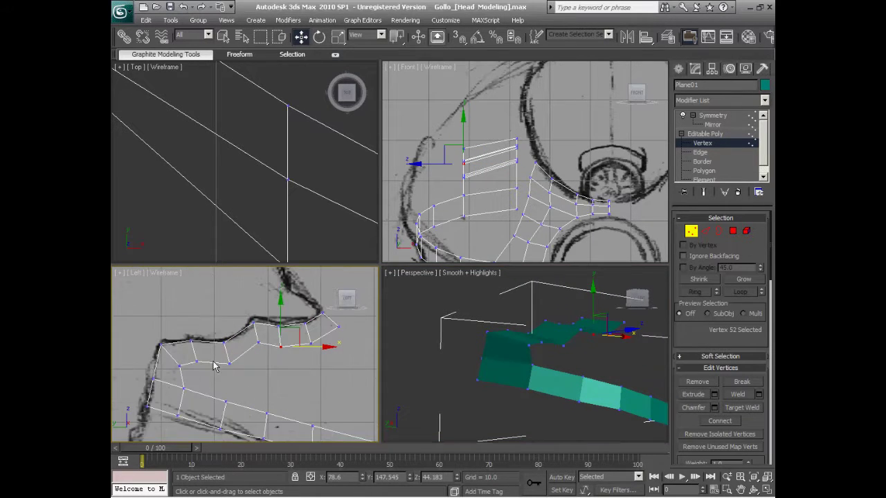
scroll(223, 355, up, 1)
click(211, 341)
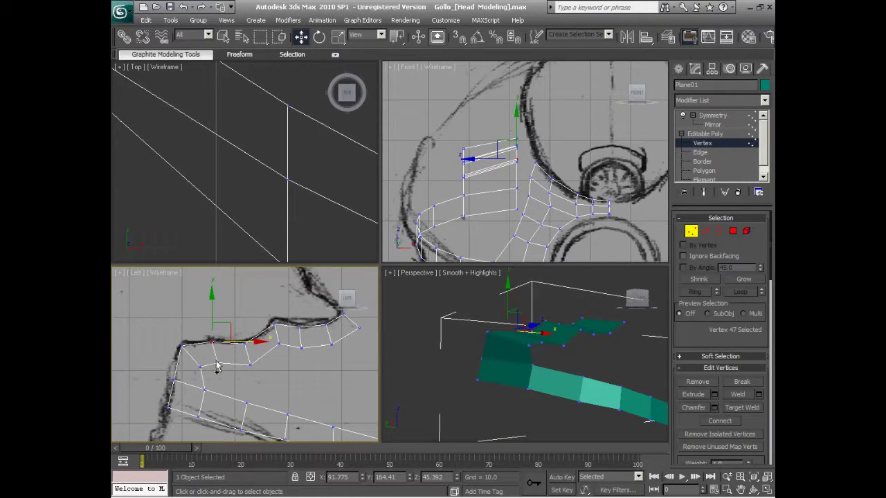
ctrl+click(217, 362)
scroll(484, 159, up, 2)
scroll(484, 159, up, 2)
right_click(527, 388)
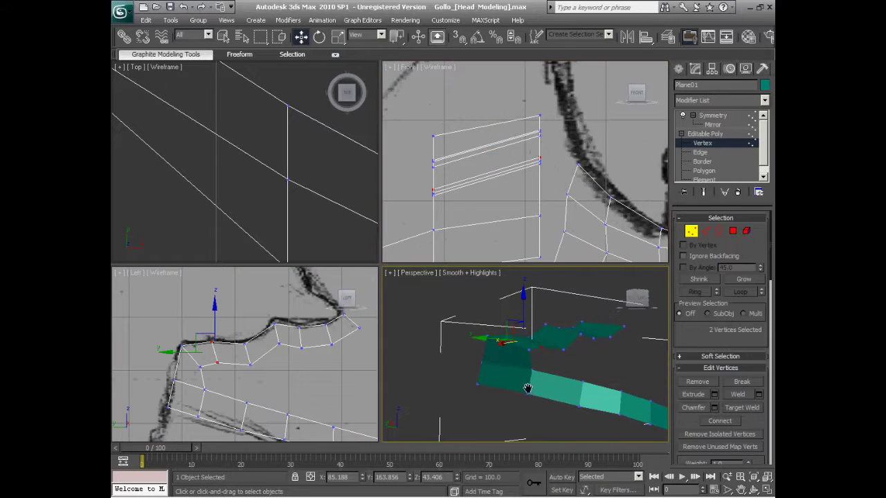
alt+middle_drag(528, 388, 521, 381)
Select the corner vertex pair and slide it right along X in the Front view
click(515, 355)
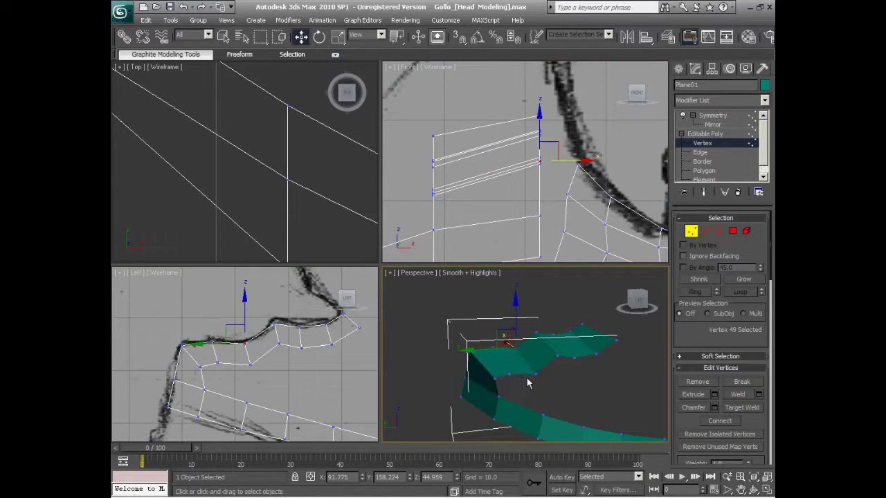
ctrl+click(433, 193)
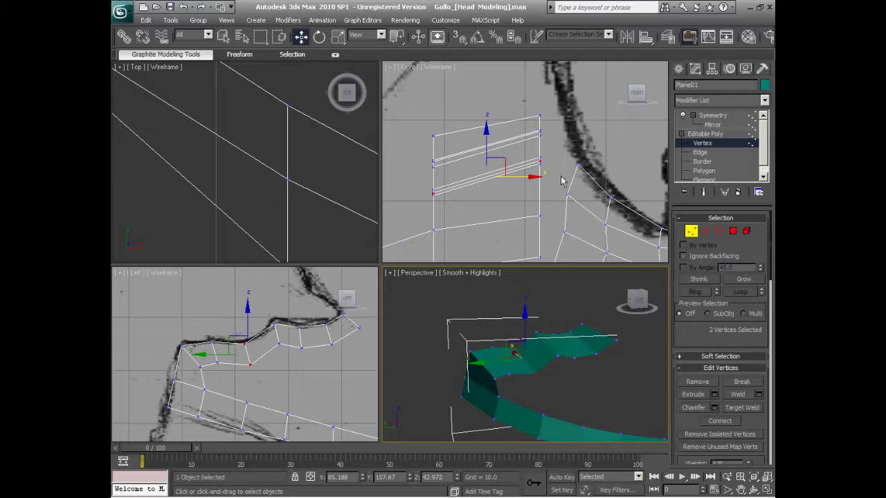
middle_drag(560, 181, 568, 166)
mouse_move(536, 161)
mouse_down()
mouse_move(585, 159)
mouse_move(529, 150)
mouse_up()
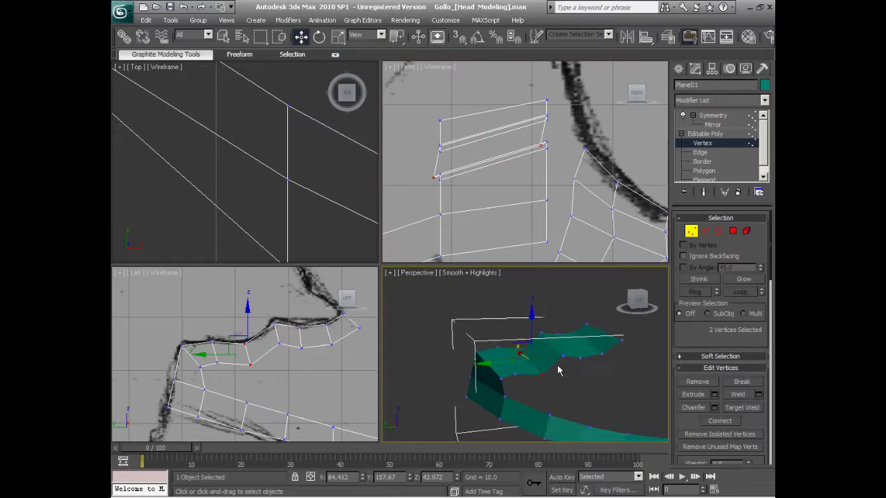
mouse_move(559, 367)
alt+middle_down()
mouse_move(539, 344)
mouse_move(539, 365)
alt+middle_up()
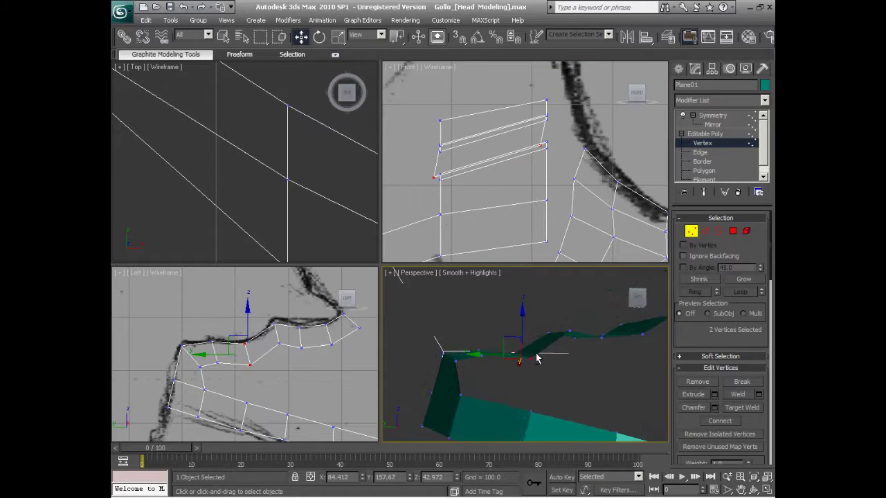
Nudge the two vertices slightly right, then pull them left to taper the strip
right_click(505, 190)
middle_drag(506, 190, 514, 170)
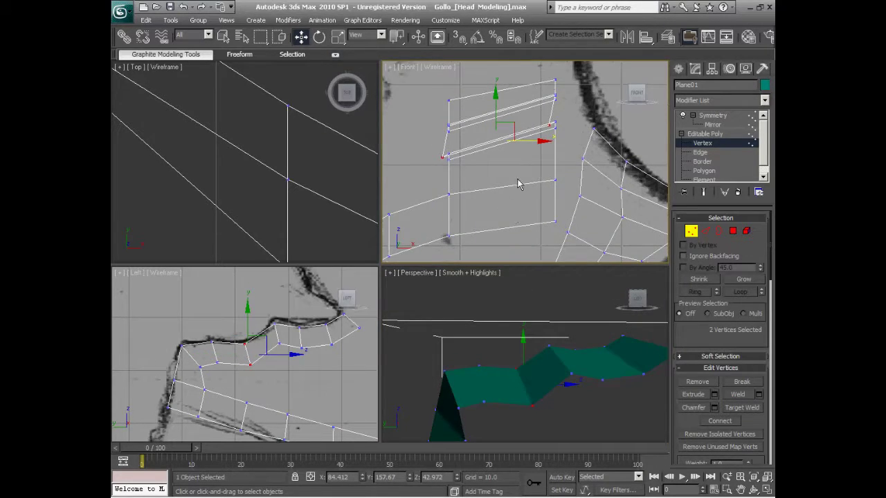
right_click(532, 140)
click(506, 173)
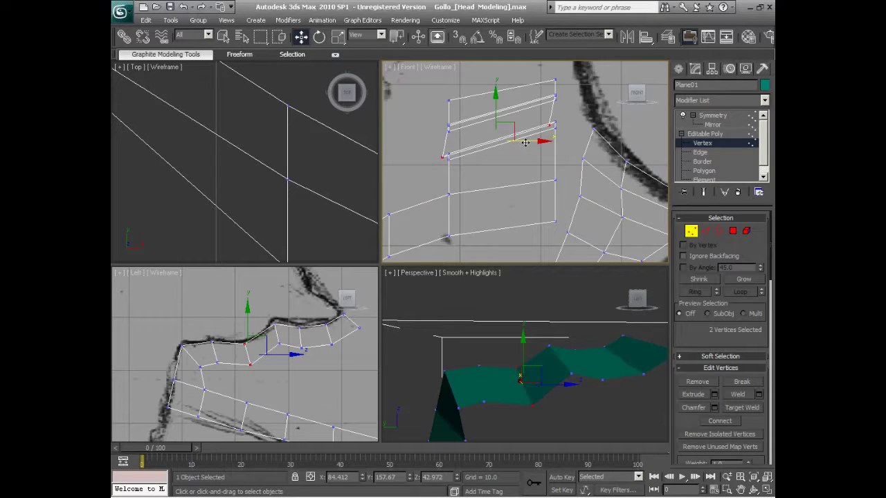
drag(530, 142, 533, 142)
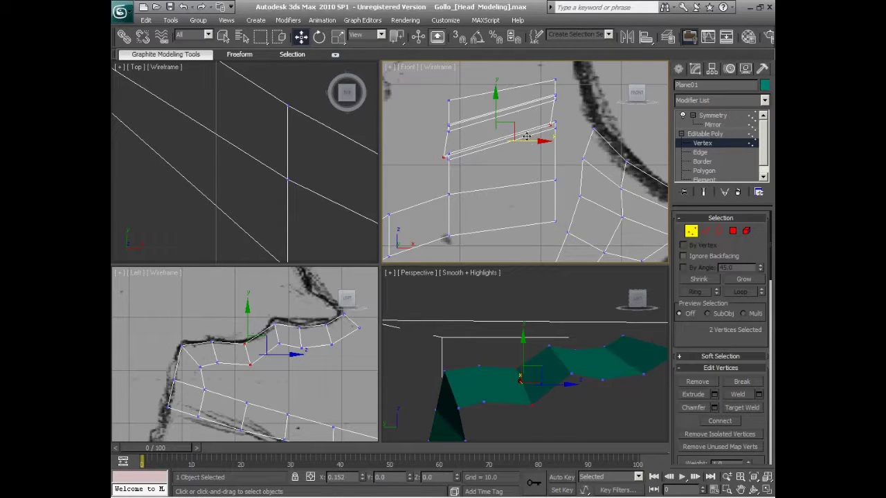
alt+middle_drag(547, 356, 520, 361)
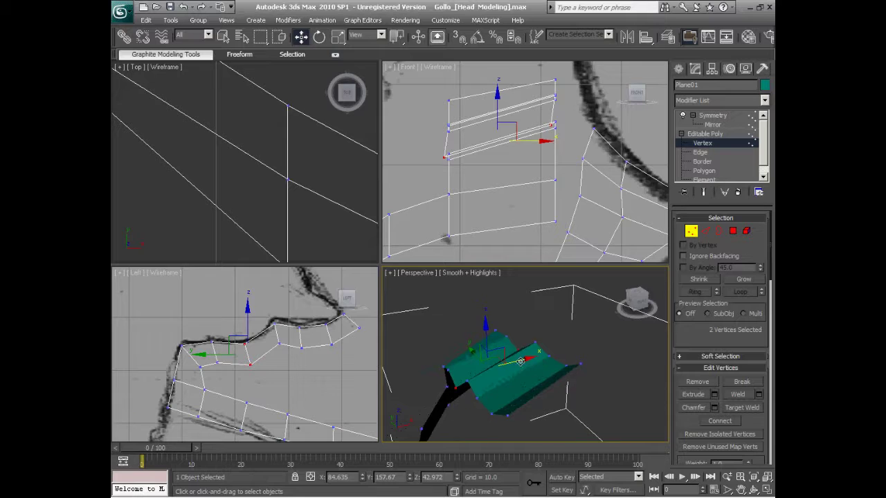
drag(520, 361, 492, 362)
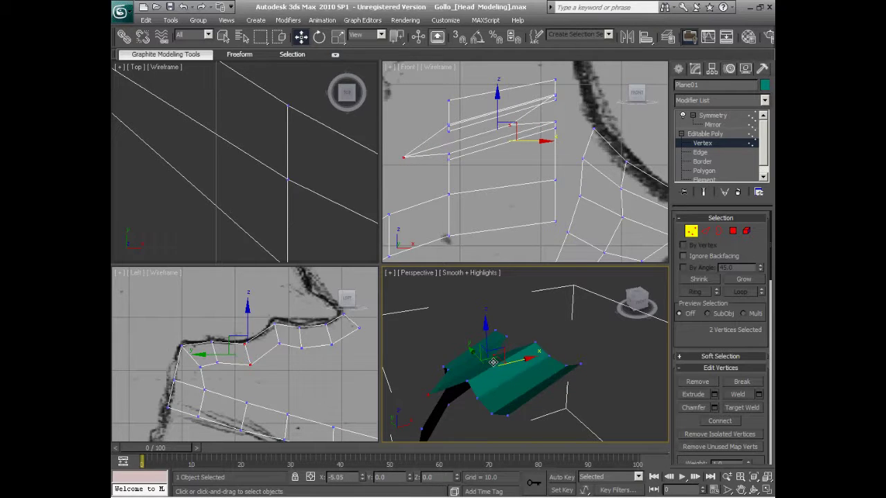
Raise a single strip-edge vertex in the side view to match the sketch line
alt+middle_drag(505, 361, 482, 405)
click(487, 408)
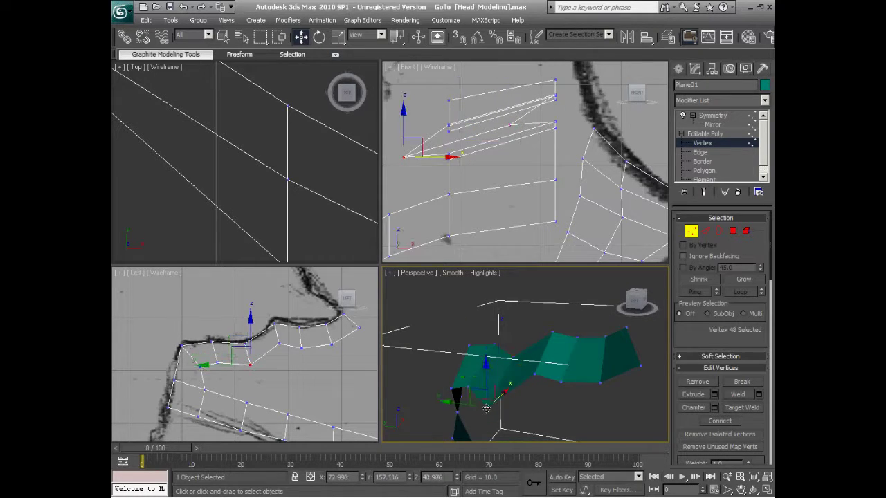
right_click(265, 369)
drag(255, 341, 254, 322)
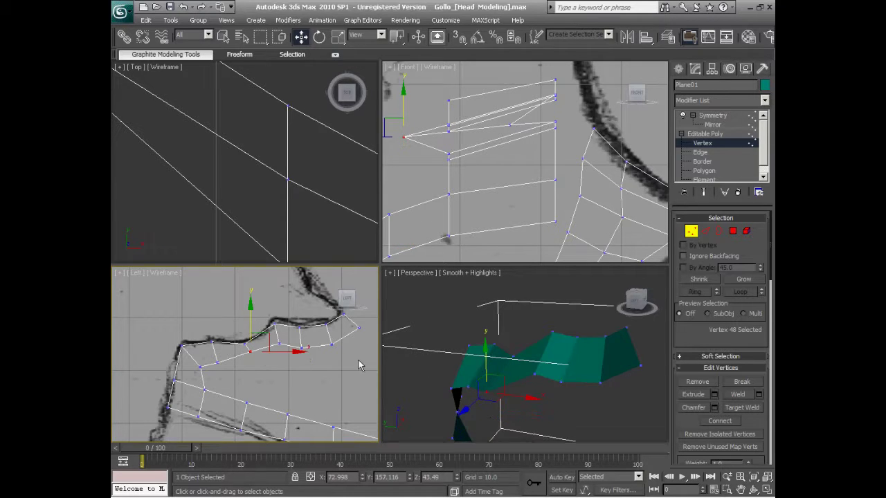
mouse_move(429, 360)
alt+middle_down()
mouse_move(606, 365)
mouse_move(536, 324)
alt+middle_up()
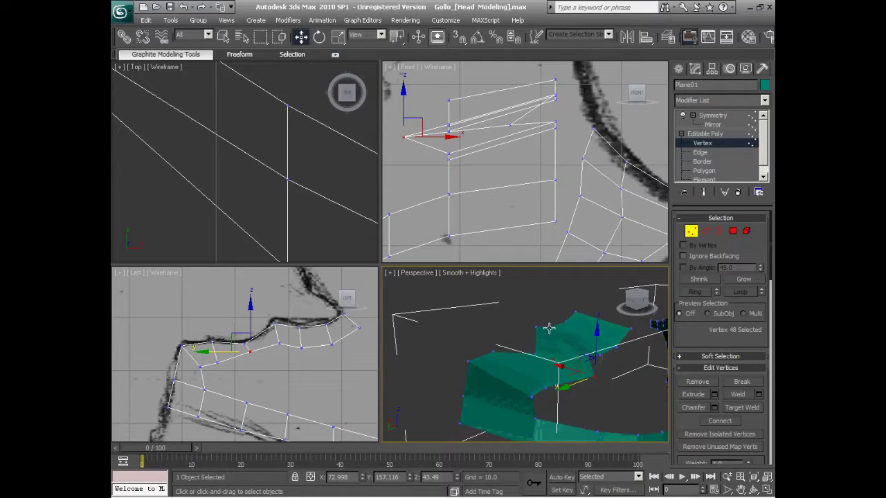
In the Front view, nudge two pairs of patch vertices, shifting the second pair left to fit the sketch
click(587, 355)
scroll(524, 164, up, 3)
middle_drag(524, 163, 568, 196)
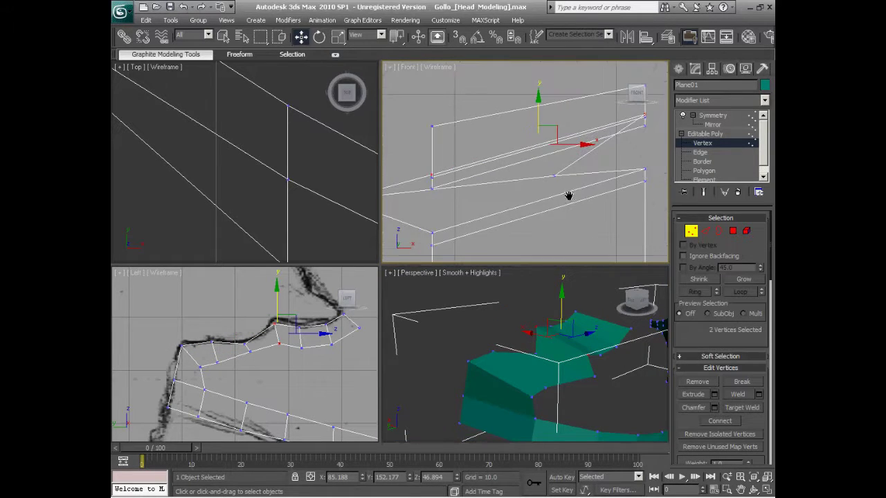
scroll(554, 127, down, 2)
scroll(547, 127, down, 2)
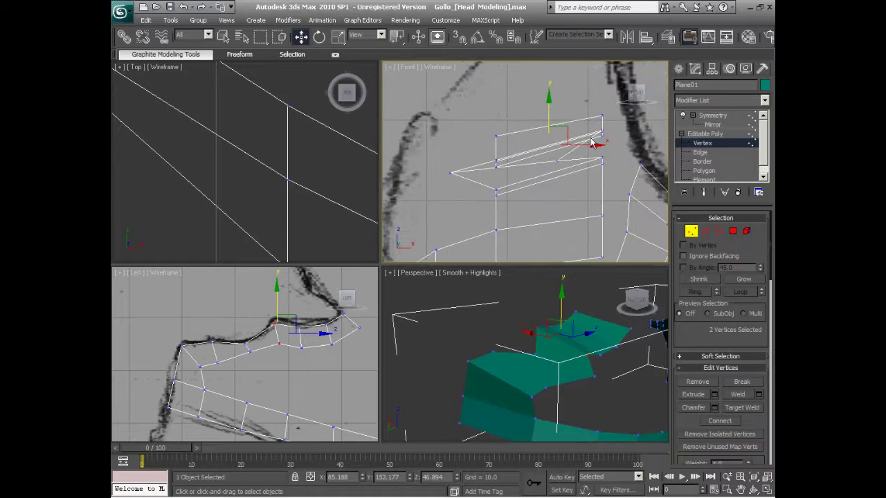
drag(527, 129, 523, 131)
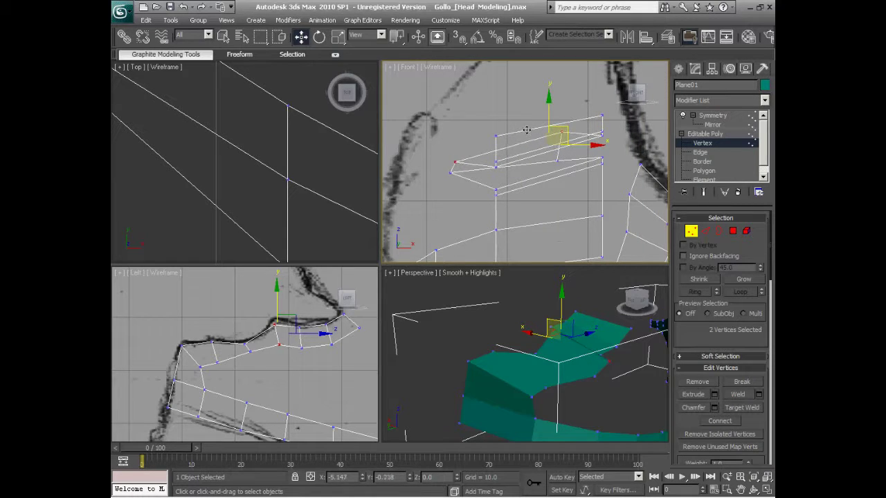
mouse_move(588, 325)
alt+middle_down()
mouse_move(541, 293)
mouse_move(599, 312)
mouse_move(568, 332)
mouse_move(524, 322)
mouse_move(582, 311)
alt+middle_up()
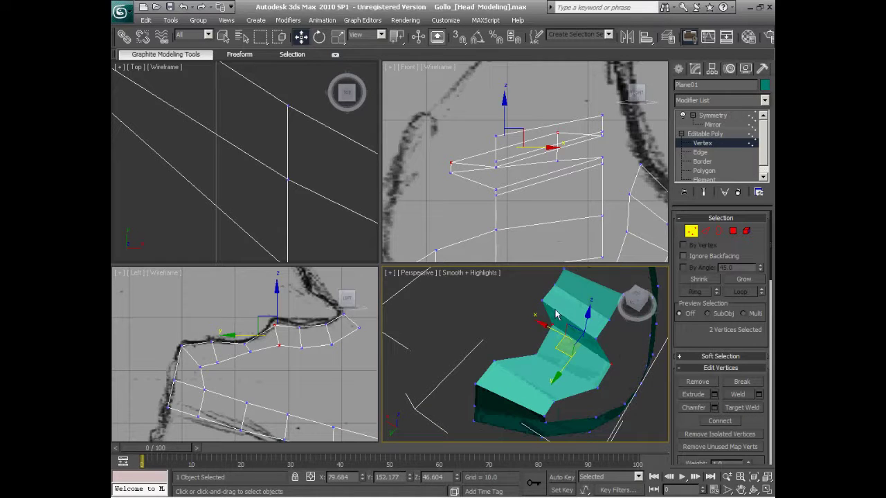
click(599, 302)
middle_drag(572, 168, 562, 161)
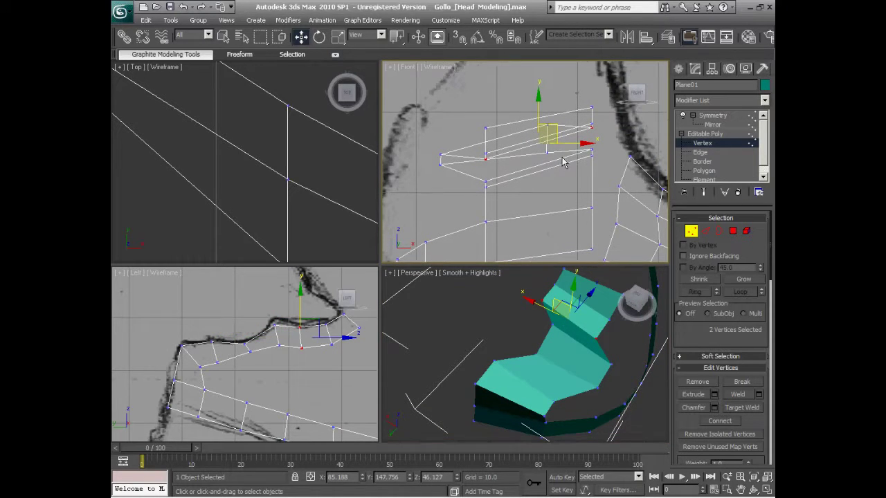
drag(564, 155, 537, 156)
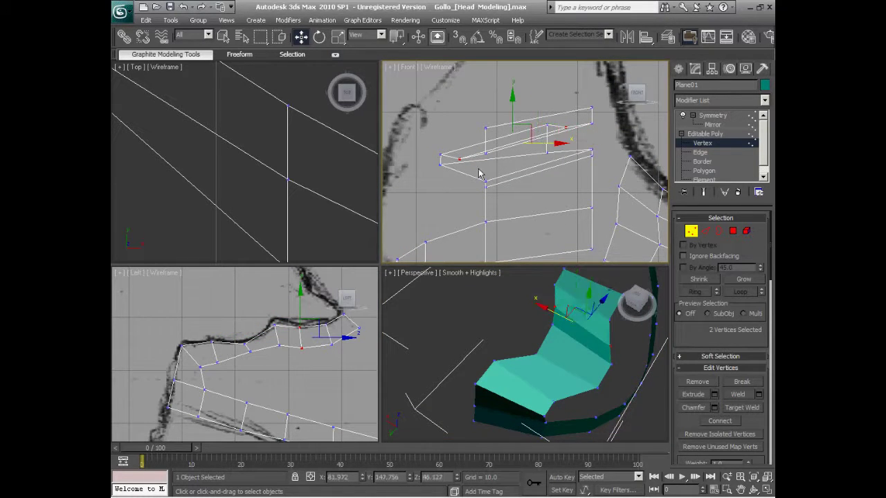
In the side view, raise each upper-edge vertex onto the sketched upper-lip line
middle_drag(277, 327, 327, 350)
click(327, 352)
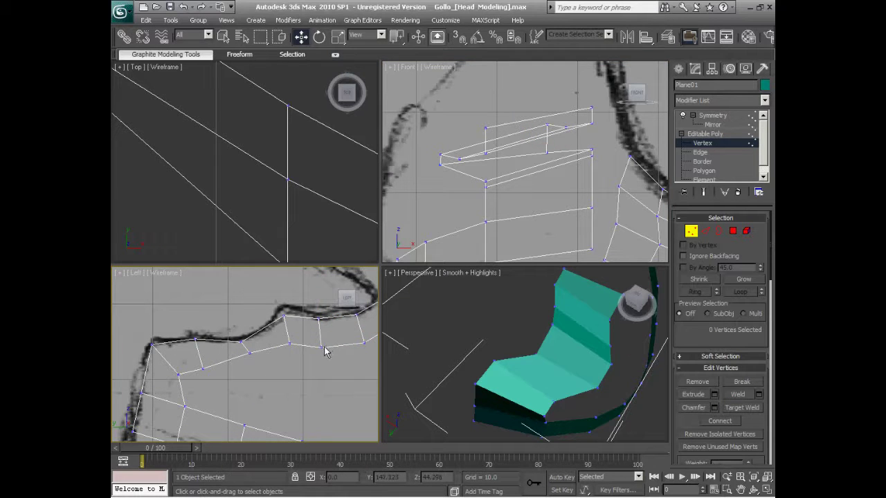
click(321, 347)
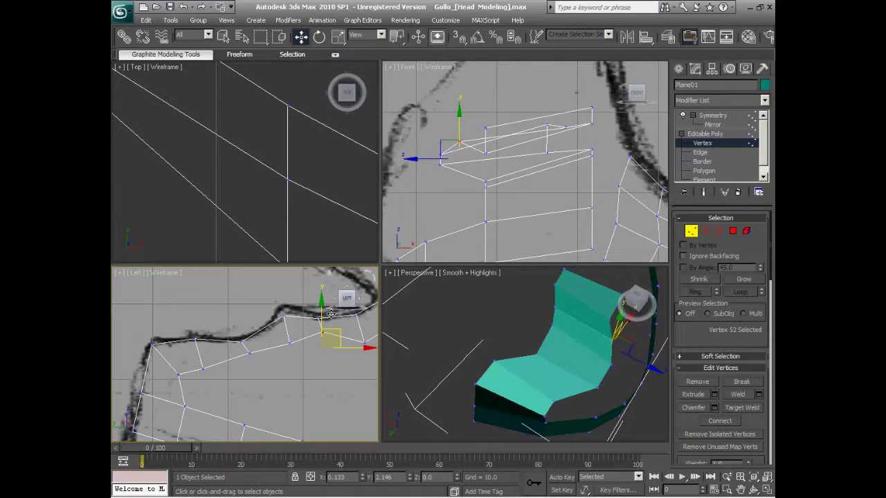
drag(332, 317, 332, 314)
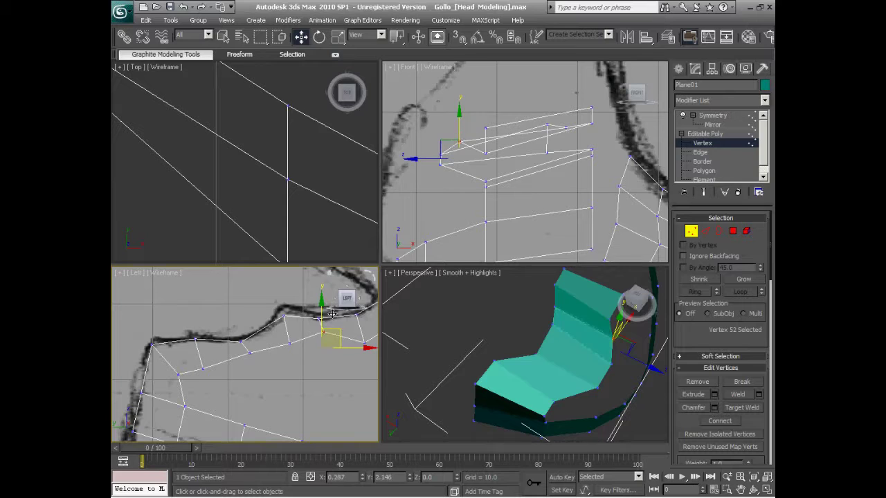
click(299, 344)
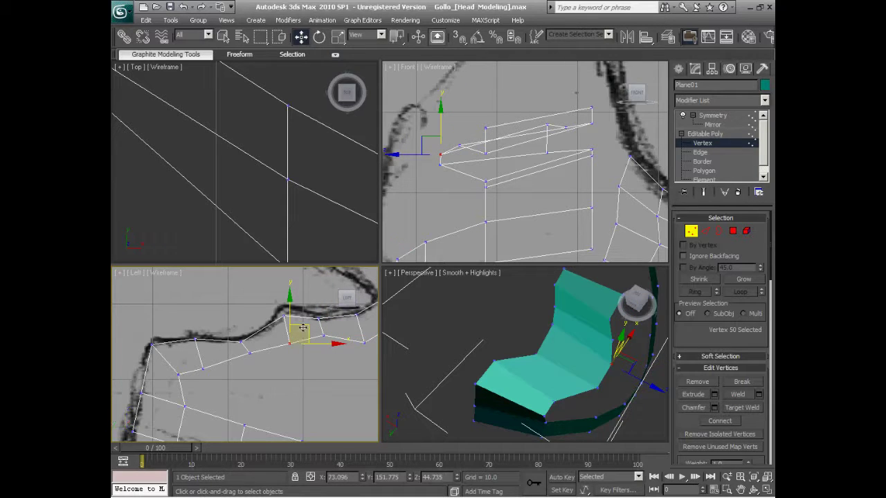
drag(302, 328, 302, 316)
middle_drag(320, 333, 270, 337)
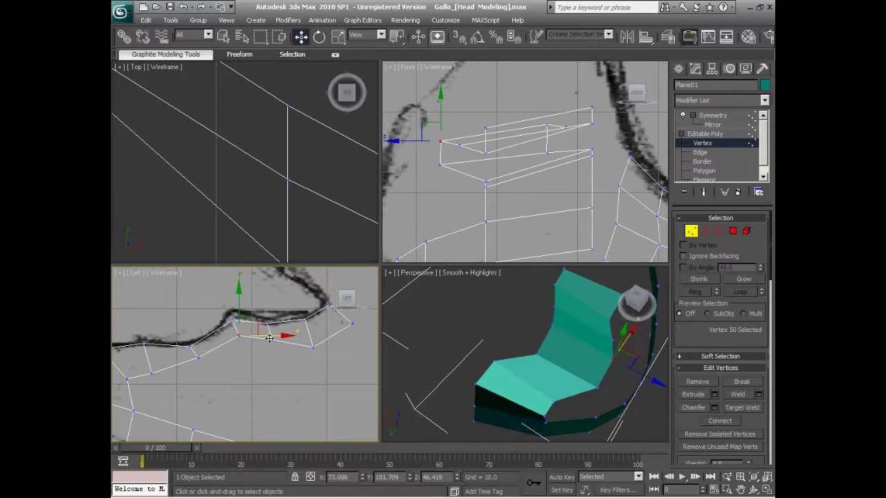
click(276, 336)
drag(286, 321, 290, 316)
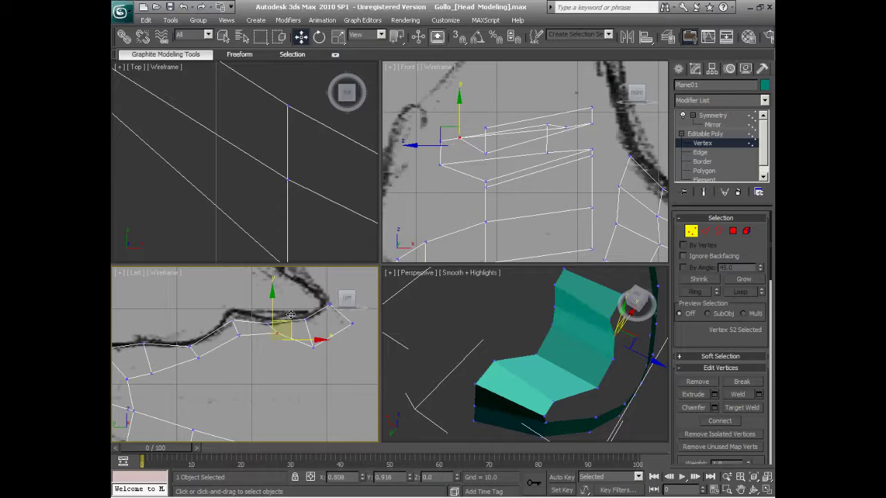
click(313, 344)
drag(325, 310, 324, 304)
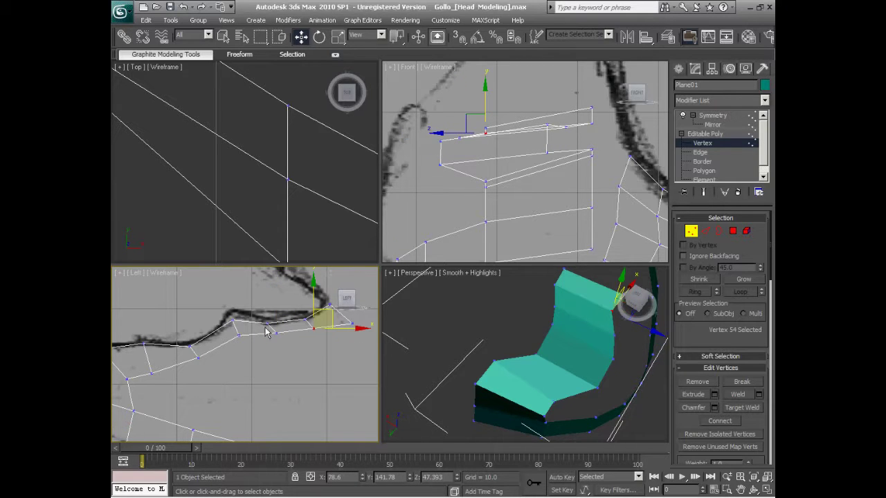
Move two vertices of the top strip along X, then check the result from a low side angle
click(292, 320)
click(282, 317)
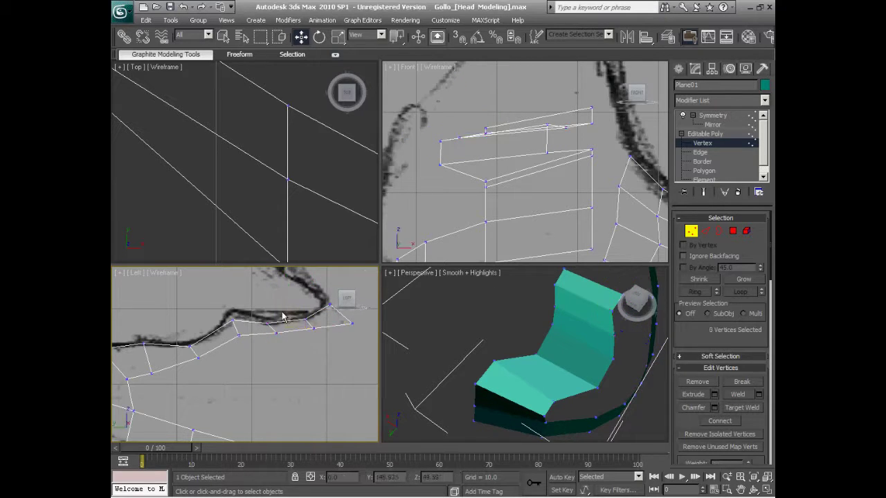
drag(266, 322, 287, 342)
middle_drag(577, 170, 583, 174)
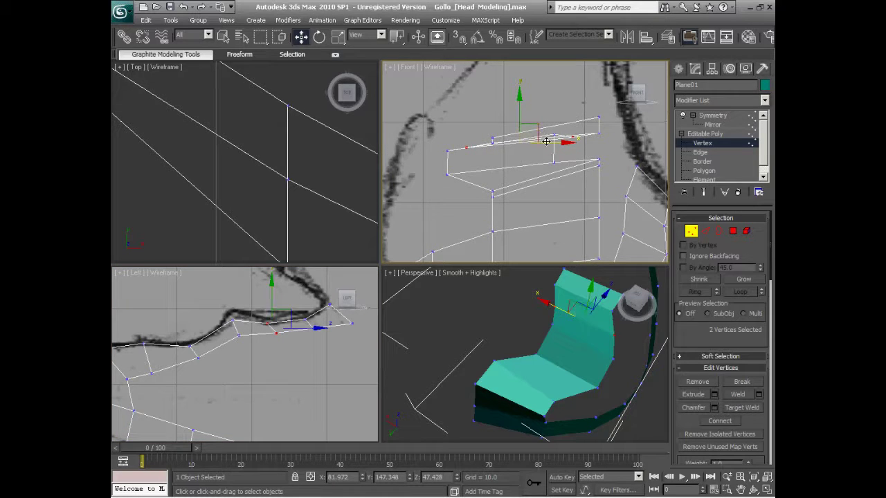
drag(546, 142, 529, 141)
mouse_move(590, 342)
alt+middle_down()
mouse_move(540, 294)
mouse_move(517, 312)
mouse_move(572, 350)
mouse_move(528, 357)
alt+middle_up()
Pick a patch vertex and frame the patch in the top and perspective views
click(514, 386)
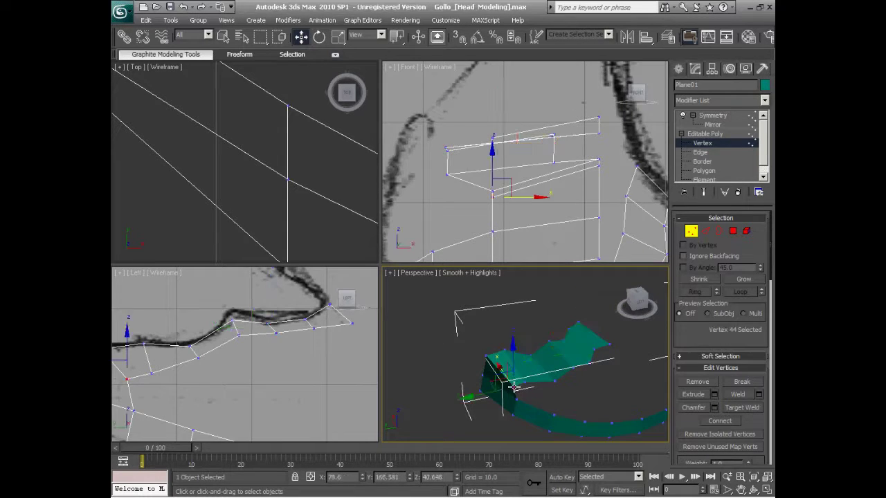
scroll(578, 213, down, 3)
scroll(579, 212, down, 3)
scroll(295, 194, up, 2)
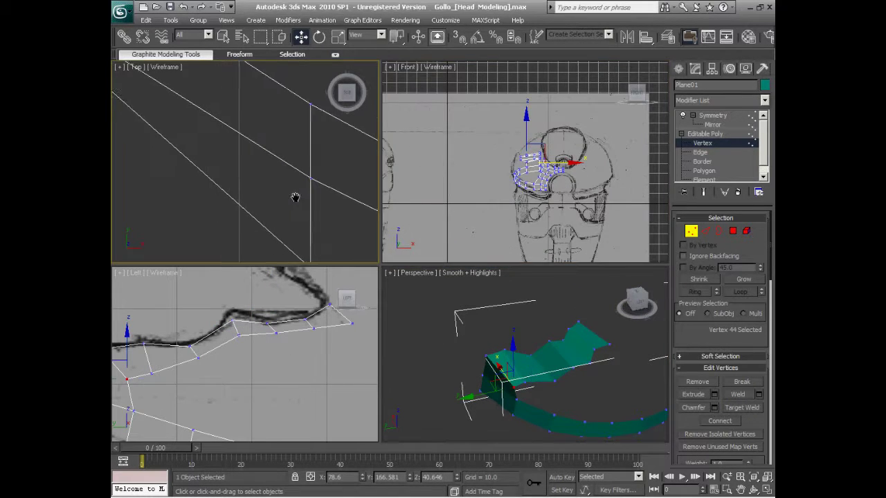
scroll(290, 187, up, 3)
scroll(287, 201, up, 3)
scroll(284, 211, up, 3)
scroll(280, 187, up, 3)
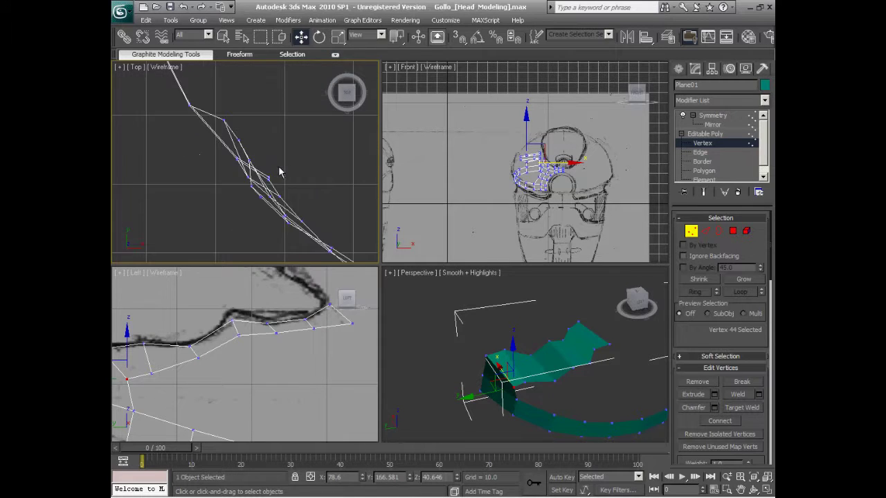
scroll(270, 149, up, 3)
scroll(252, 142, up, 2)
click(238, 116)
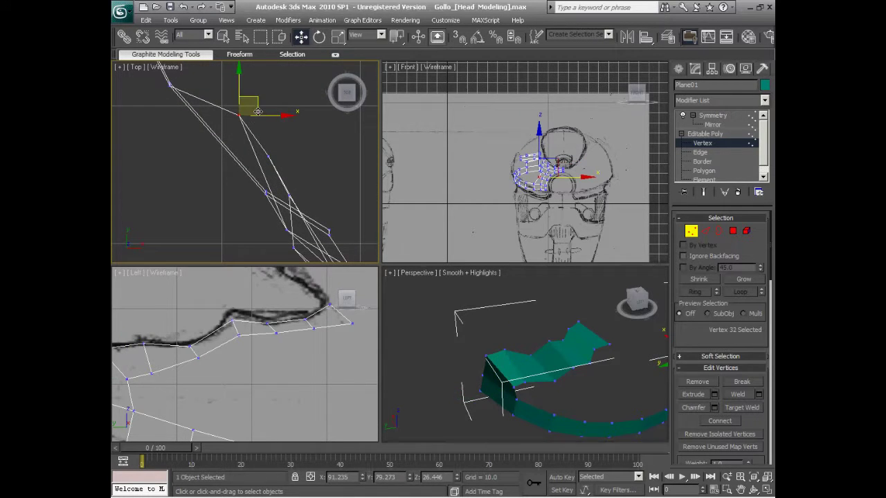
middle_drag(242, 123, 223, 106)
mouse_move(510, 366)
alt+middle_down()
mouse_move(534, 368)
mouse_move(497, 356)
alt+middle_up()
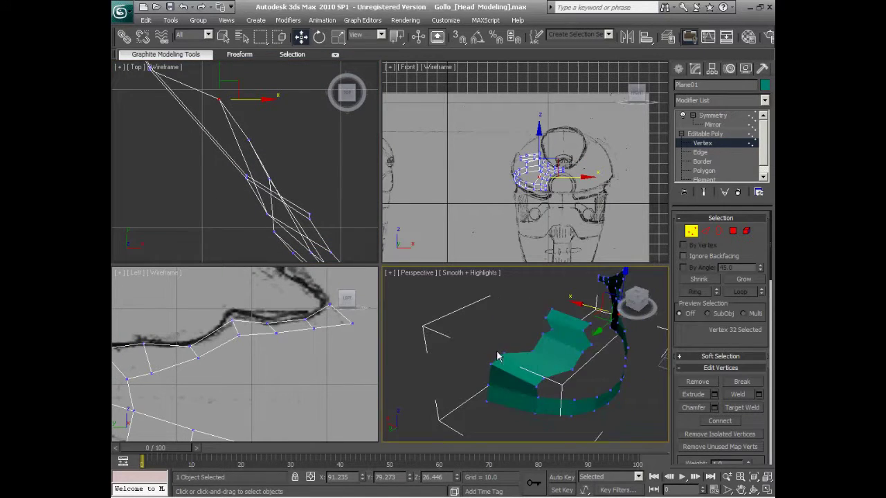
Select seven vertices along the patch edge and nudge them slightly in the Top view
drag(514, 373, 515, 372)
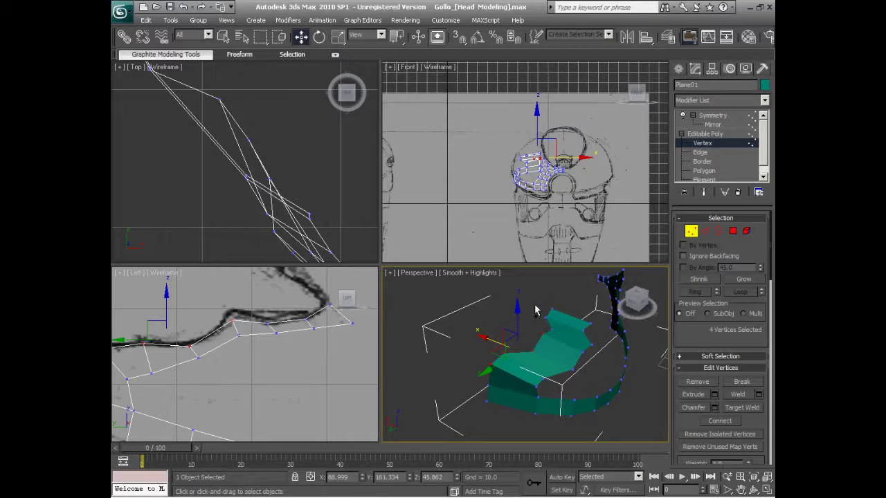
drag(537, 307, 555, 359)
scroll(264, 201, down, 5)
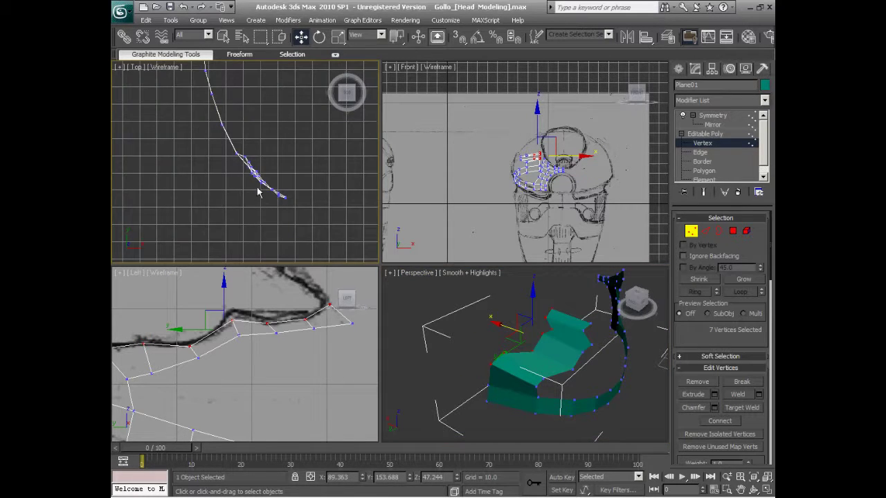
middle_drag(273, 118, 281, 212)
scroll(283, 193, up, 2)
scroll(283, 192, up, 2)
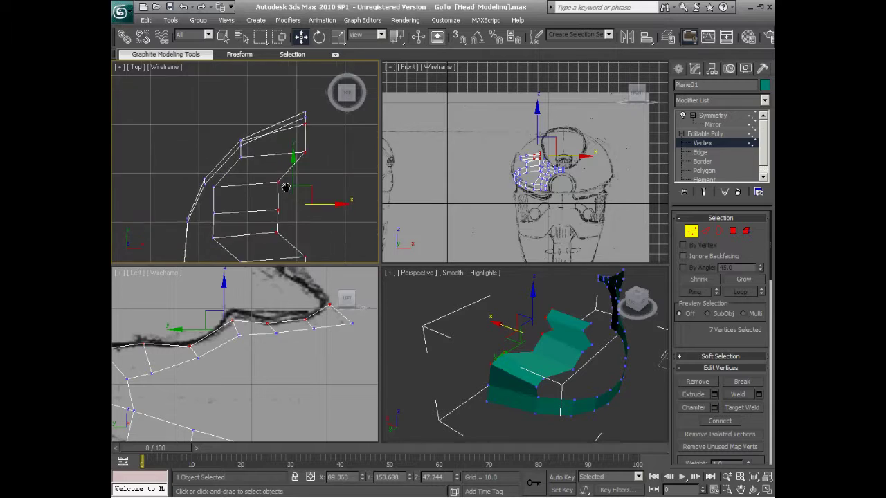
scroll(283, 180, up, 2)
drag(301, 152, 307, 160)
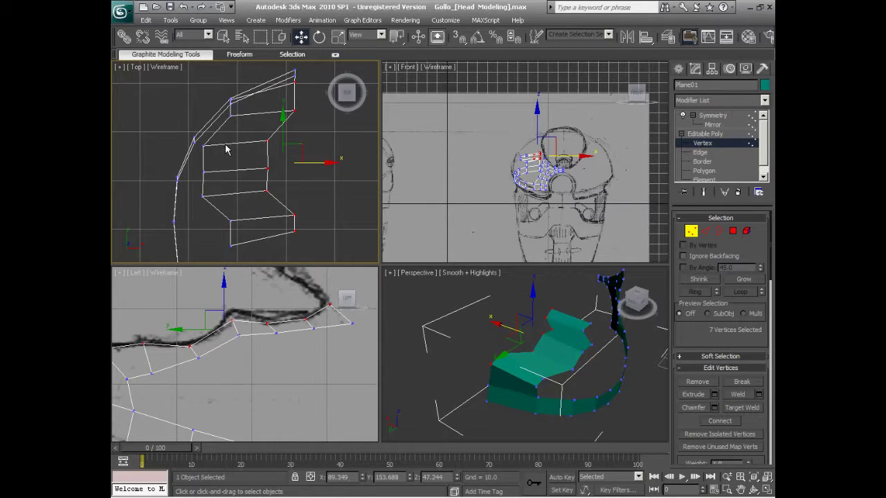
Move each inner vertex of the patch outward along X to follow the sketch from above
click(205, 147)
drag(211, 140, 231, 169)
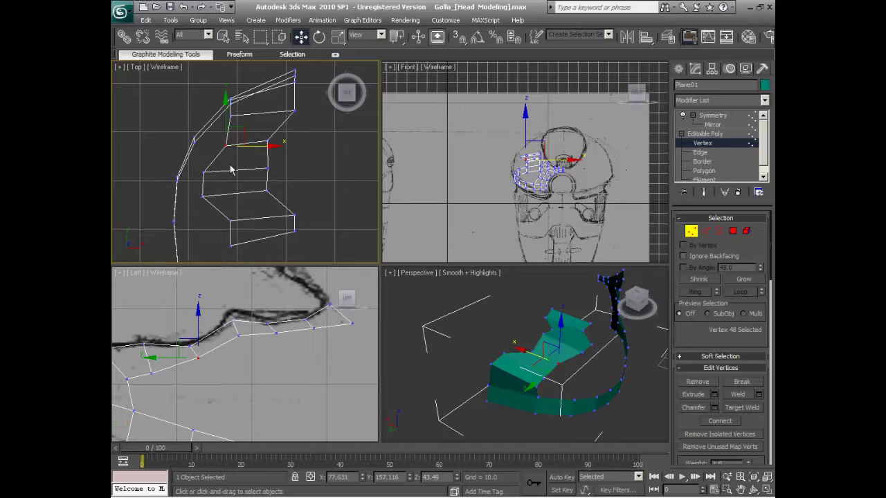
click(203, 172)
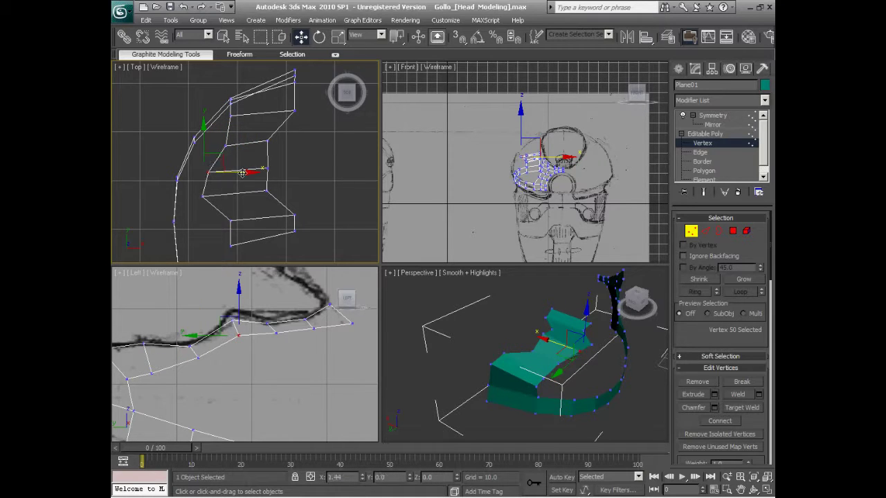
drag(212, 174, 252, 173)
click(206, 199)
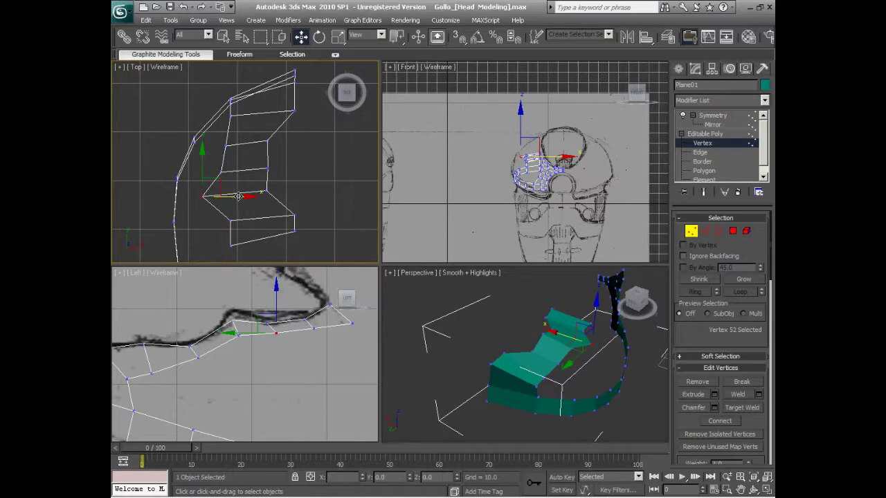
drag(208, 197, 237, 208)
click(231, 219)
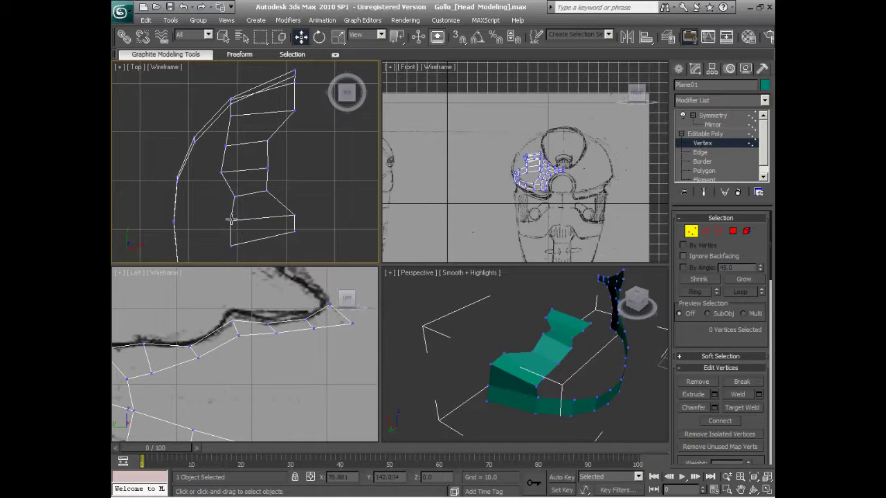
mouse_move(274, 227)
mouse_down()
mouse_move(299, 226)
mouse_move(284, 242)
mouse_up()
click(232, 247)
middle_drag(302, 236, 301, 181)
Push the twelve upper mouth vertices outward along X, then move nine of them further out
scroll(304, 333, down, 3)
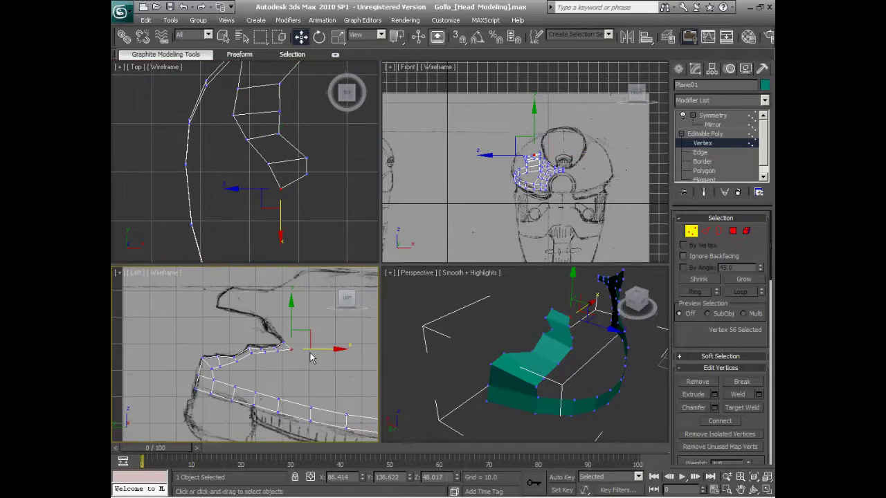
middle_drag(296, 330, 309, 302)
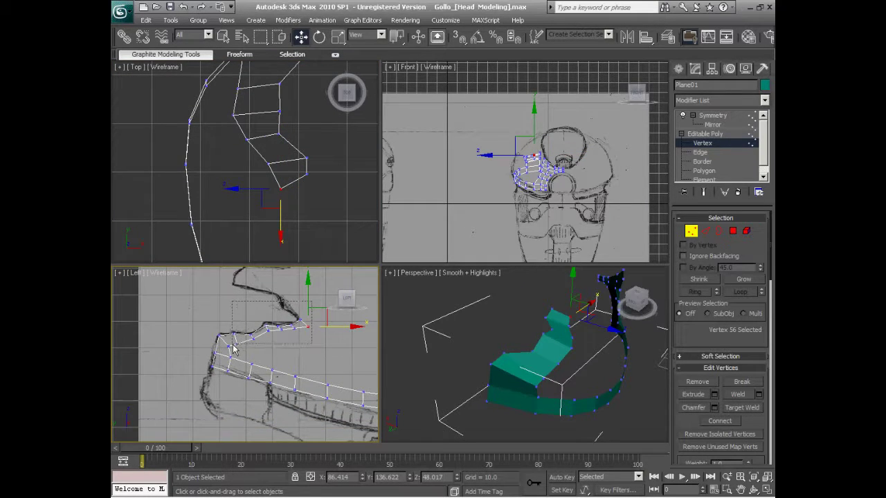
drag(234, 354, 234, 353)
middle_drag(246, 207, 265, 183)
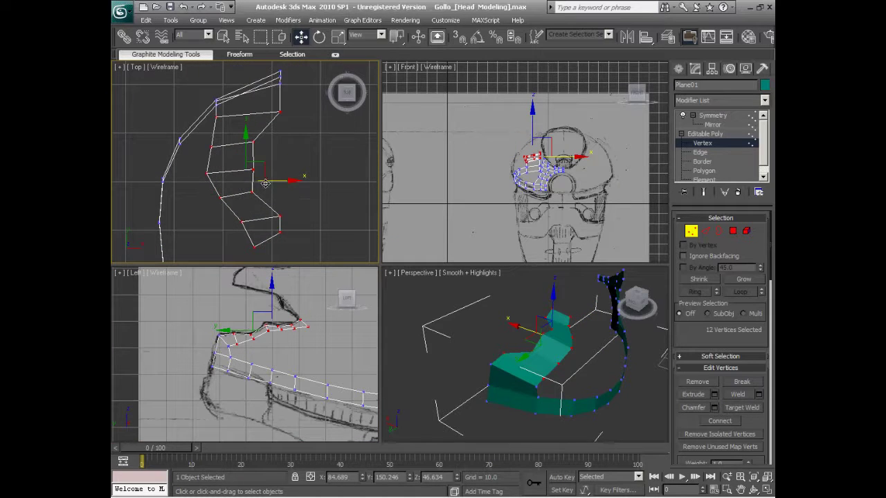
drag(274, 182, 276, 177)
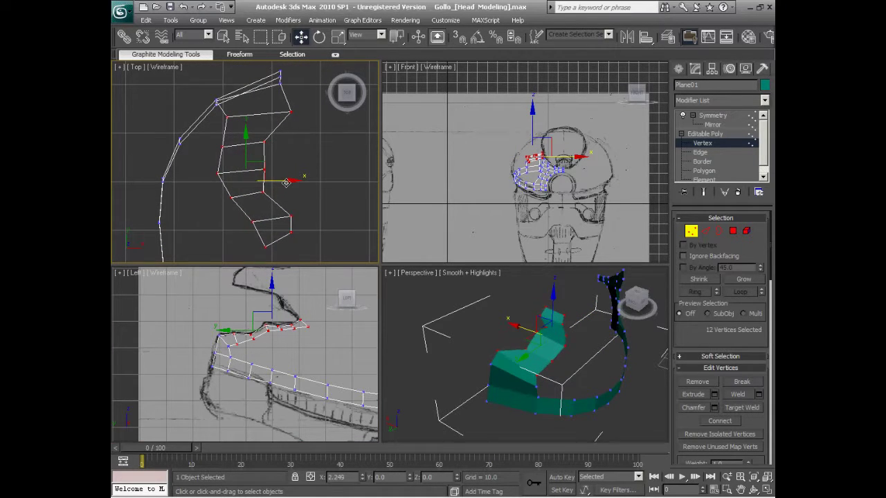
drag(275, 185, 300, 247)
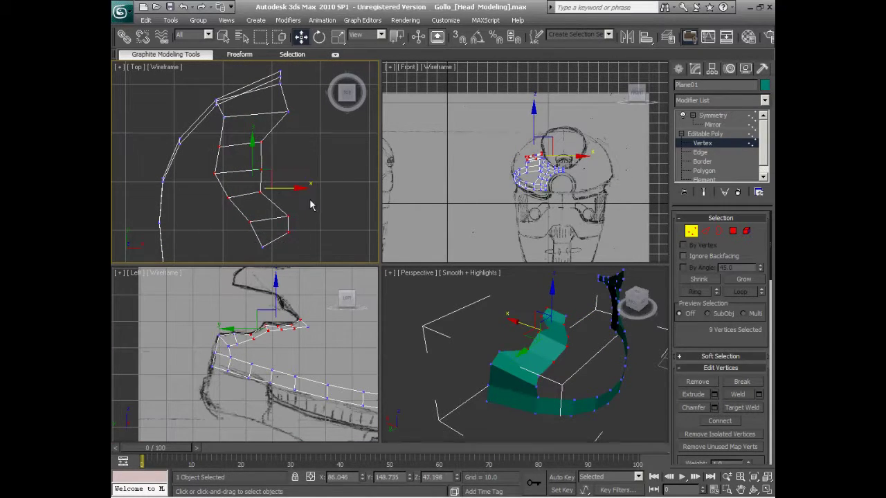
drag(293, 193, 300, 188)
Shift the lower eight vertices outward and select the vertices at the patch's outer end
middle_drag(300, 189, 292, 164)
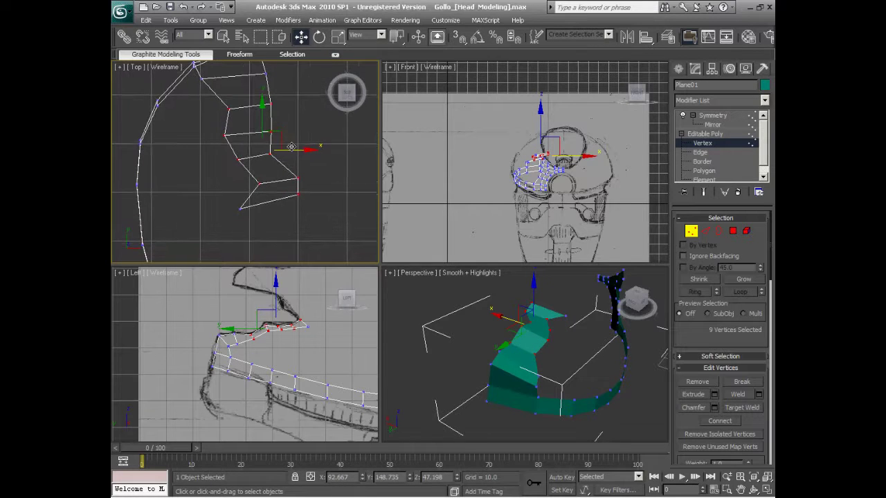
drag(217, 154, 321, 246)
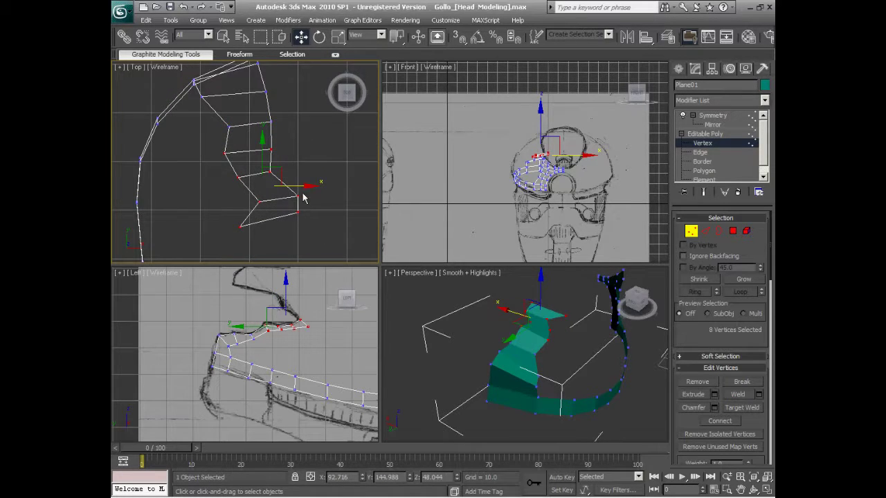
drag(303, 187, 325, 185)
click(251, 173)
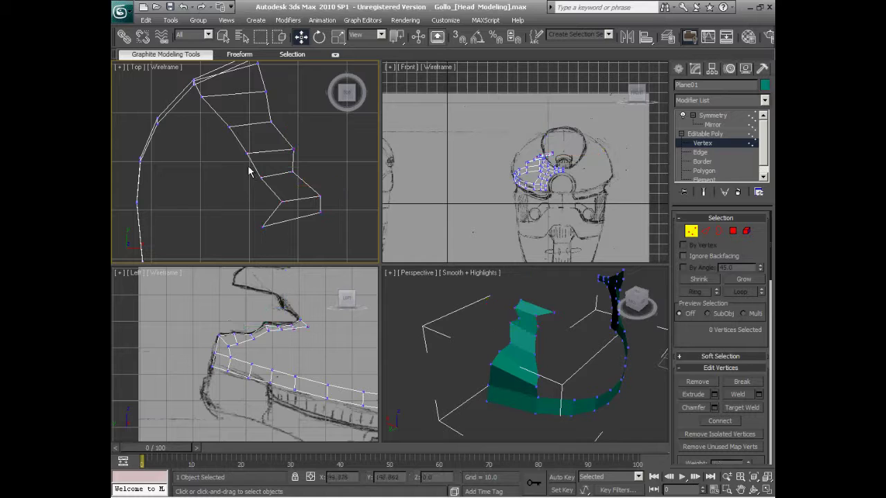
mouse_move(246, 165)
mouse_down()
mouse_move(328, 226)
mouse_move(349, 204)
mouse_up()
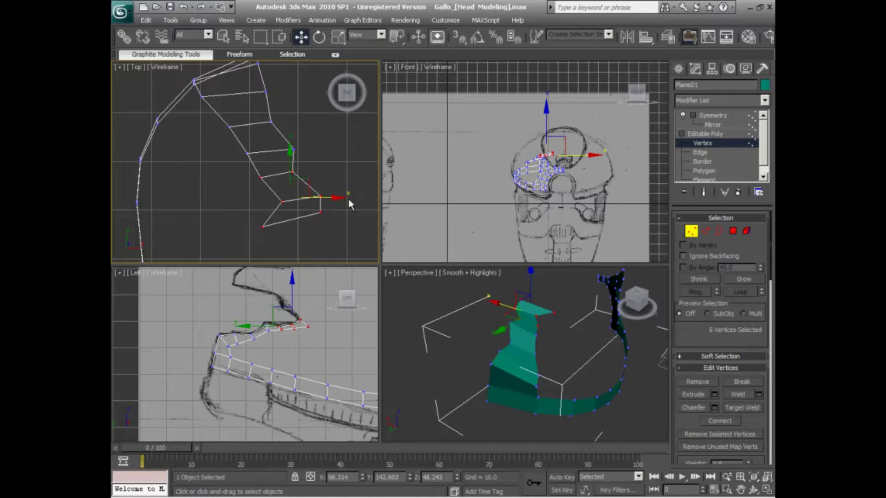
scroll(337, 197, up, 1)
mouse_move(498, 319)
alt+middle_down()
mouse_move(508, 343)
mouse_move(461, 300)
alt+middle_up()
scroll(505, 326, up, 2)
Nudge the selected strip-end vertices left in the front and top views
mouse_move(271, 325)
middle_down()
mouse_move(266, 335)
mouse_move(273, 328)
middle_up()
mouse_move(525, 360)
alt+middle_down()
mouse_move(579, 385)
mouse_move(301, 199)
mouse_move(310, 204)
alt+middle_up()
scroll(546, 169, up, 2)
scroll(574, 170, up, 3)
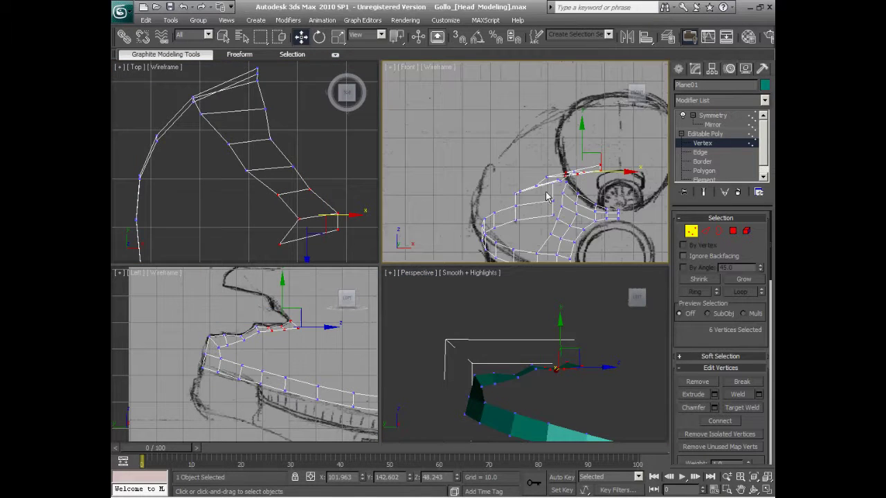
mouse_move(591, 167)
middle_down()
mouse_move(561, 148)
mouse_move(565, 141)
middle_up()
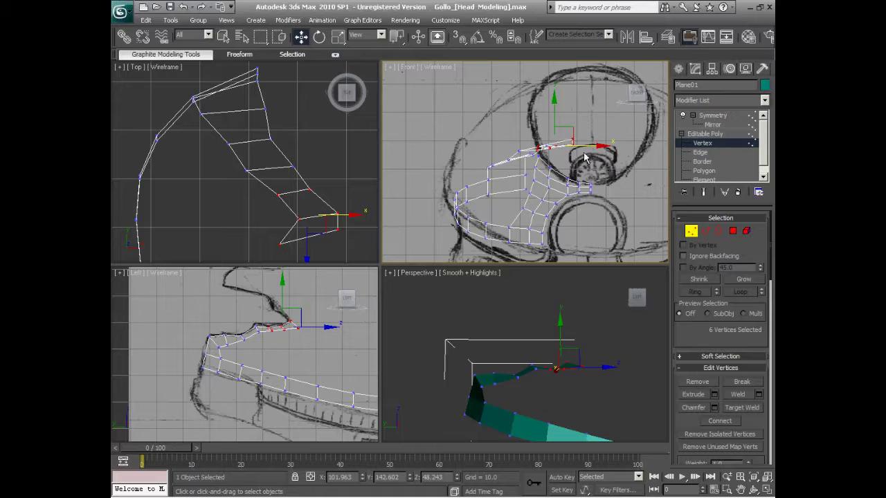
drag(579, 144, 572, 146)
mouse_move(330, 216)
mouse_down()
mouse_move(299, 195)
mouse_move(308, 203)
mouse_up()
ctrl+click(283, 220)
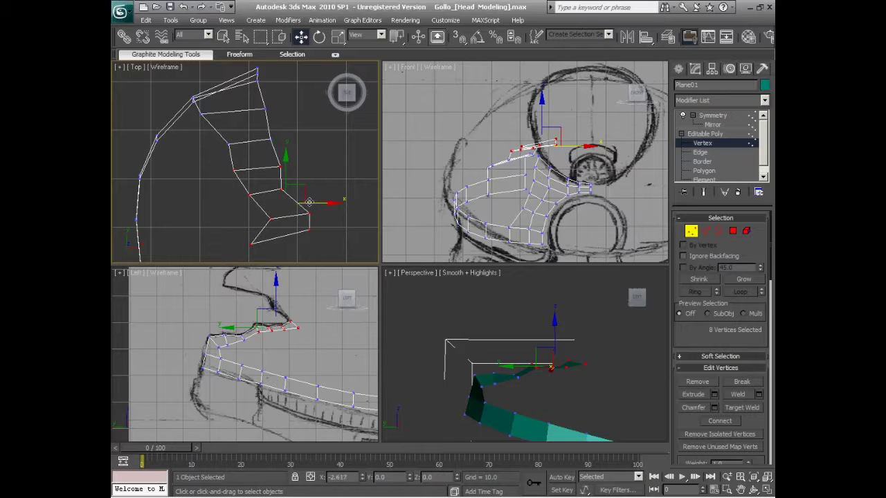
Move eight strip-end vertices slightly left, then reposition a four-vertex subset
drag(293, 158, 293, 156)
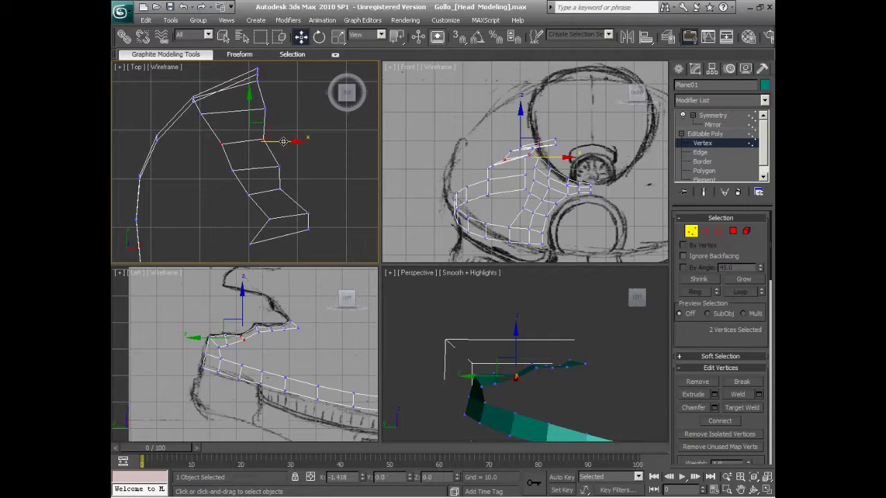
middle_drag(253, 167, 238, 144)
drag(255, 136, 339, 239)
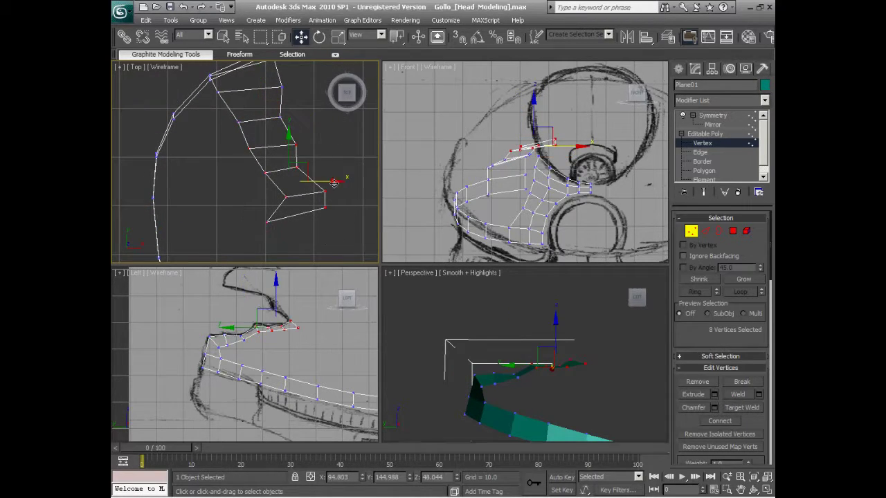
mouse_move(332, 182)
mouse_down()
mouse_move(345, 218)
mouse_move(321, 192)
mouse_up()
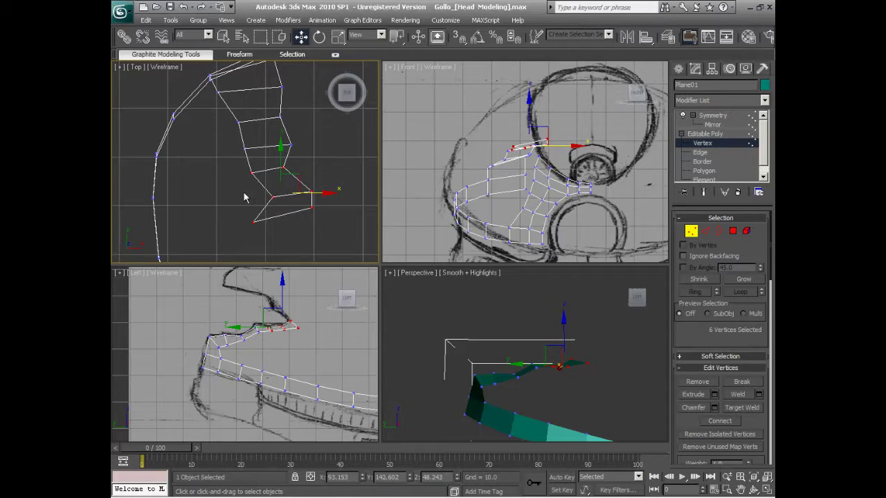
drag(328, 231, 305, 203)
mouse_move(301, 161)
middle_down()
mouse_move(315, 170)
mouse_move(246, 144)
middle_up()
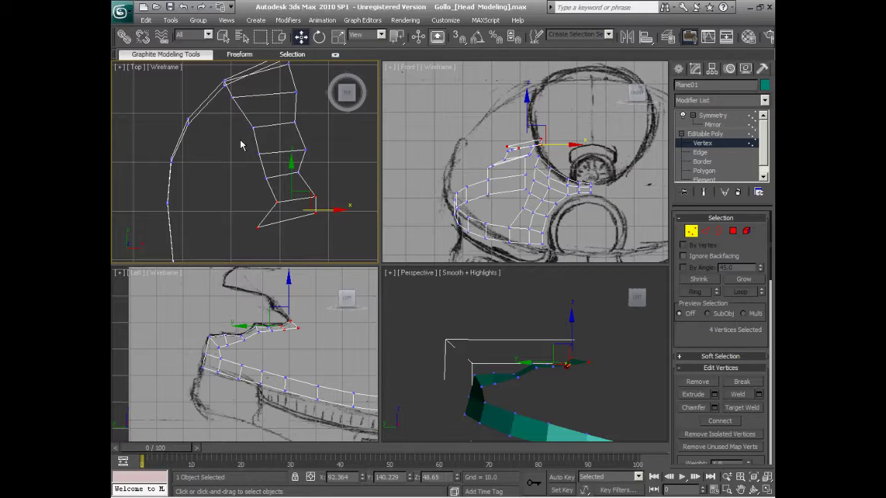
ctrl+drag(305, 196, 329, 193)
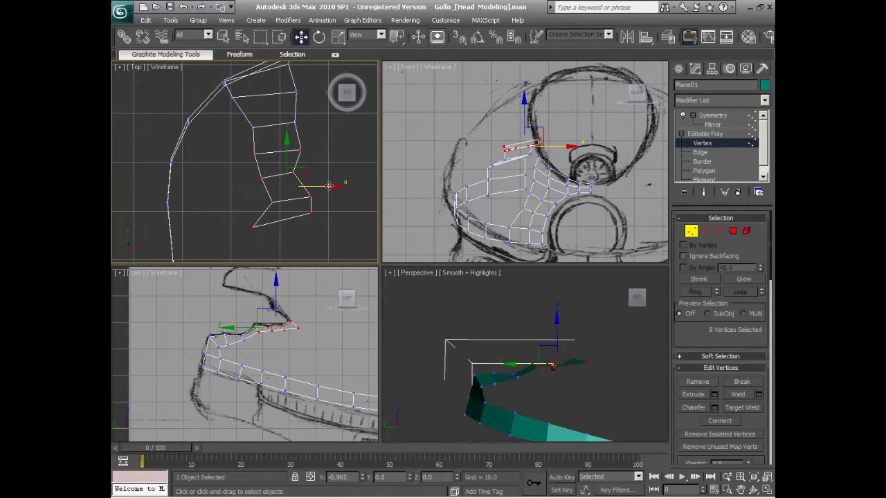
drag(320, 134, 320, 133)
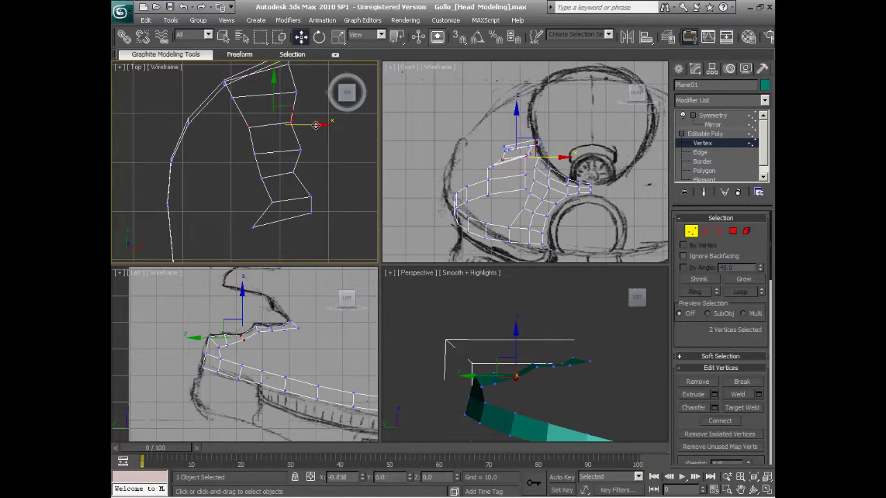
Move a single strip-end vertex left onto the sketch line and orbit to check the tip
middle_drag(307, 192, 293, 191)
middle_drag(520, 177, 509, 172)
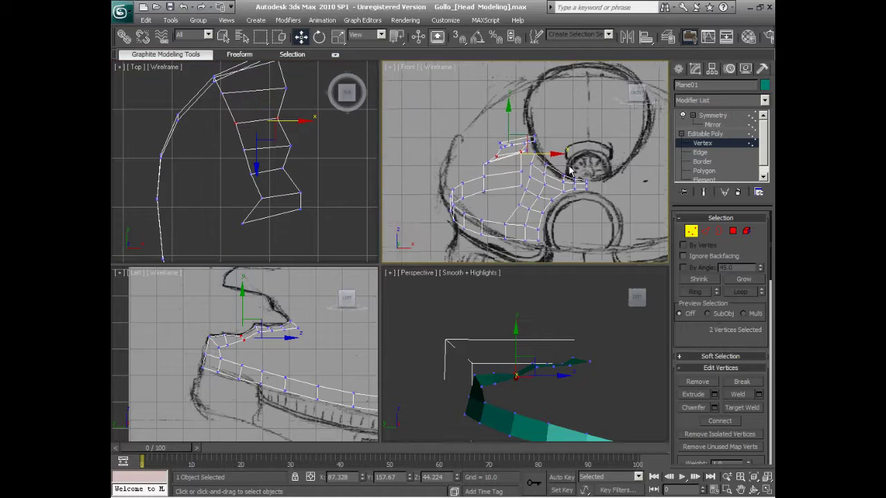
scroll(520, 132, up, 2)
scroll(526, 133, up, 2)
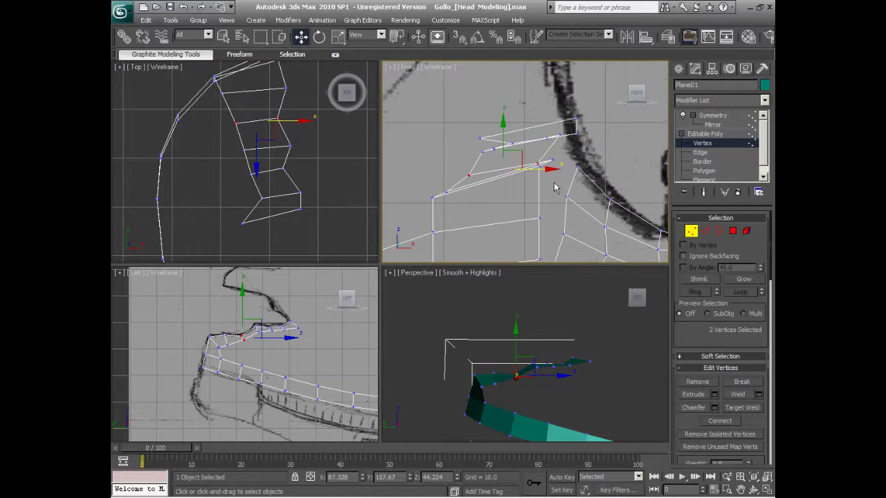
scroll(533, 133, up, 2)
click(542, 133)
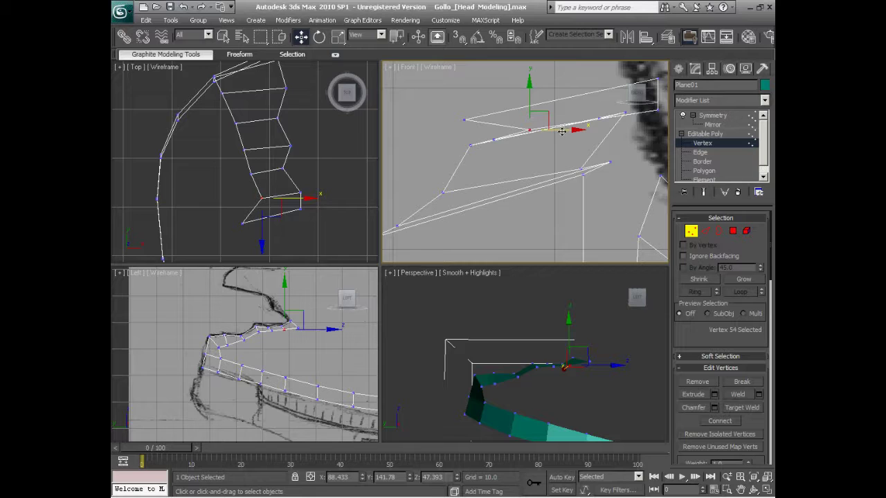
click(491, 137)
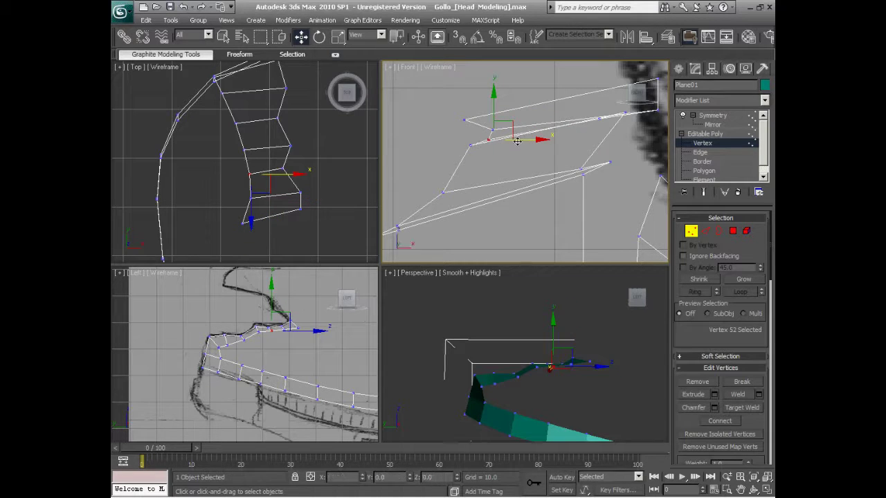
drag(517, 140, 561, 135)
scroll(550, 137, up, 2)
scroll(565, 132, up, 2)
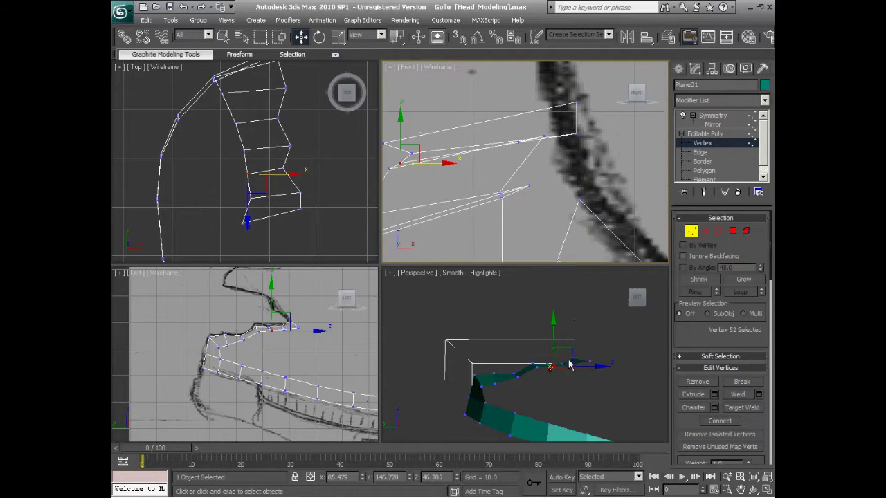
mouse_move(567, 362)
alt+middle_down()
mouse_move(565, 395)
mouse_move(612, 337)
mouse_move(549, 297)
mouse_move(510, 328)
alt+middle_up()
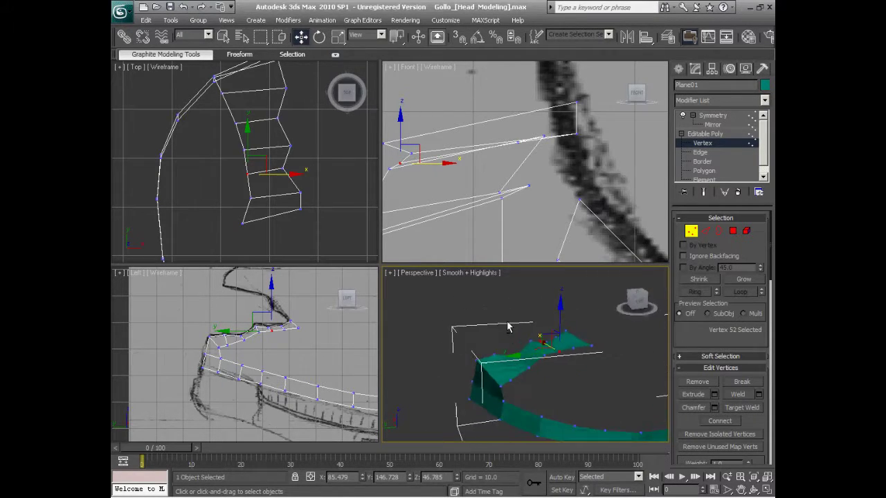
Frame the strip end in the side and perspective views and switch Plane01 to Edge sub-object level
scroll(274, 336, up, 3)
scroll(260, 314, up, 2)
scroll(249, 342, up, 2)
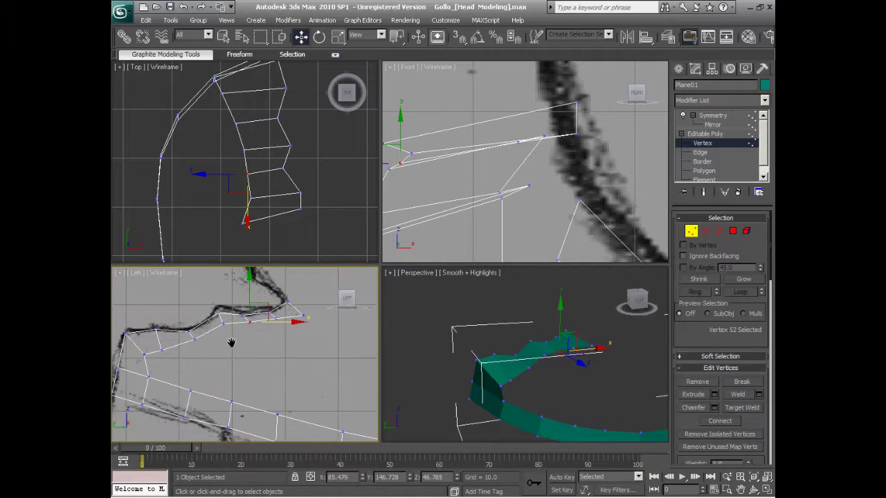
click(249, 320)
mouse_move(510, 366)
alt+middle_down()
mouse_move(544, 390)
mouse_move(625, 368)
mouse_move(587, 383)
mouse_move(523, 346)
mouse_move(547, 353)
mouse_move(523, 356)
alt+middle_up()
scroll(292, 197, up, 3)
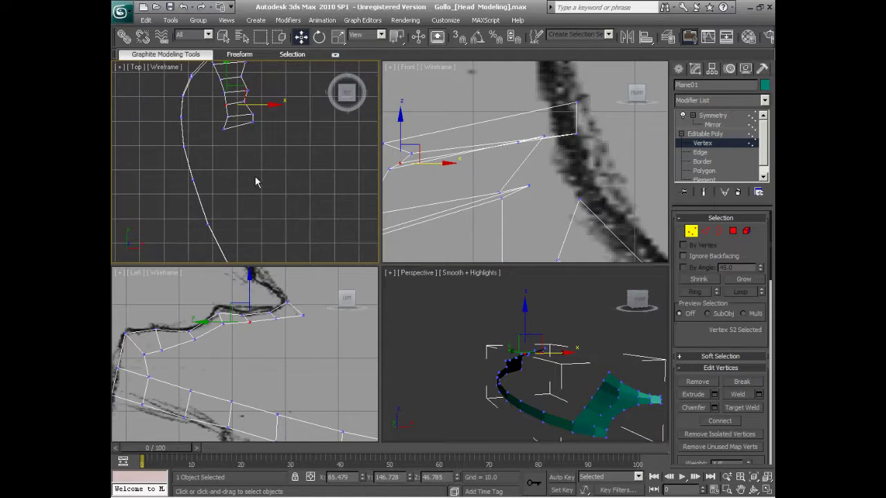
scroll(245, 362, up, 2)
mouse_move(245, 362)
middle_down()
mouse_move(282, 365)
mouse_move(279, 376)
middle_up()
scroll(282, 365, up, 2)
scroll(279, 369, up, 2)
scroll(304, 377, up, 1)
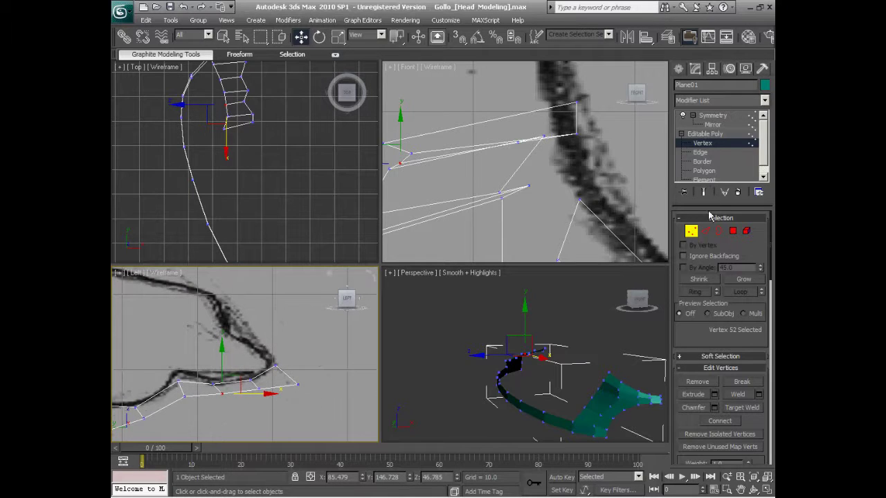
click(704, 230)
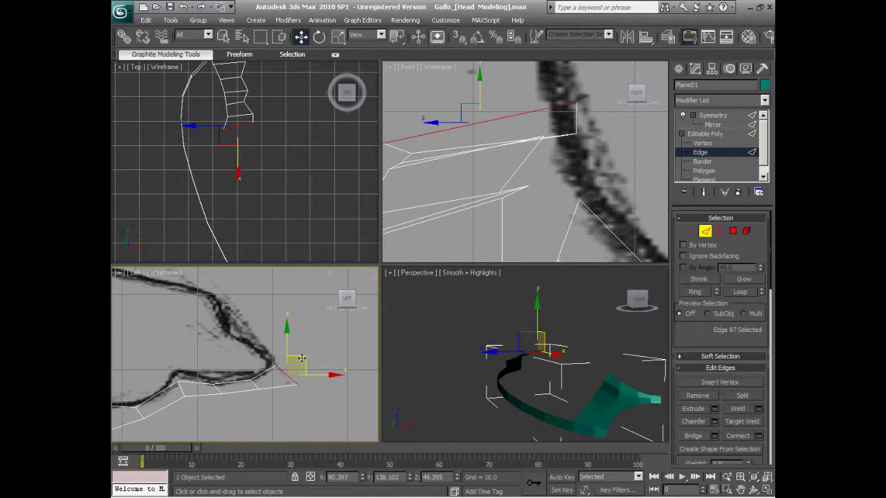
Shift-drag a new polygon from the end edge and raise its corner vertex onto the sketch
shift+drag(302, 357, 296, 344)
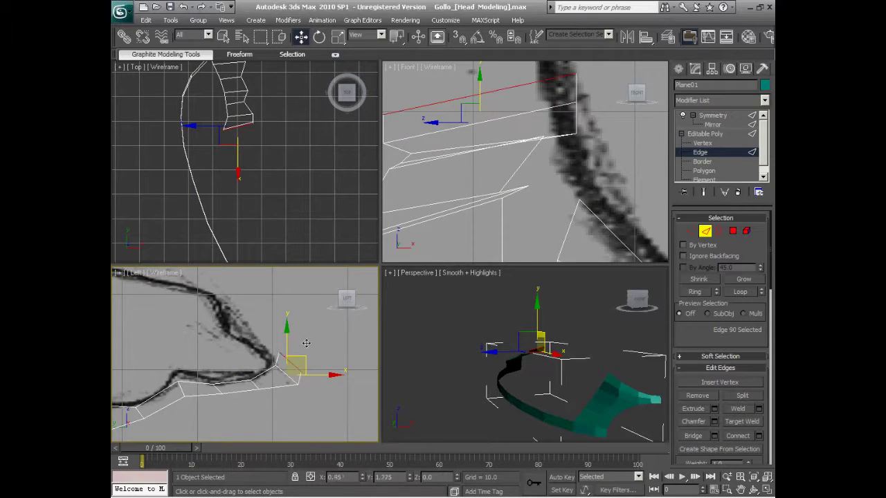
click(690, 231)
click(297, 373)
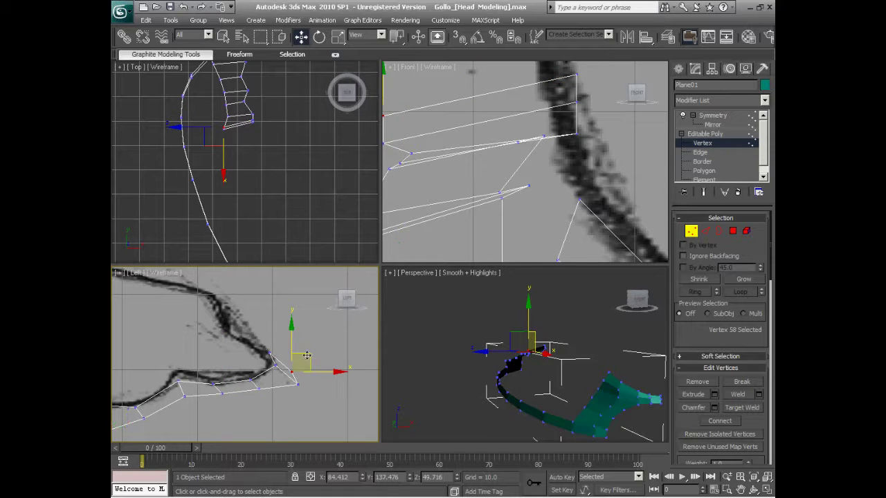
drag(307, 355, 303, 326)
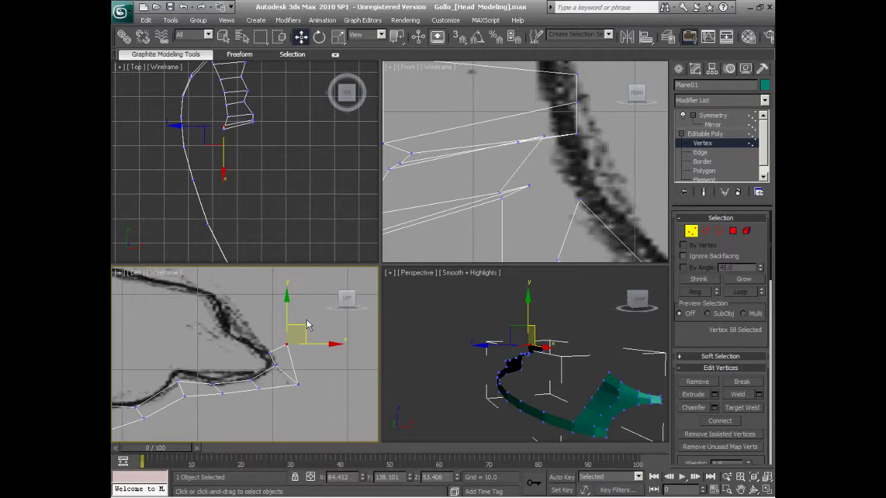
middle_drag(310, 319, 330, 313)
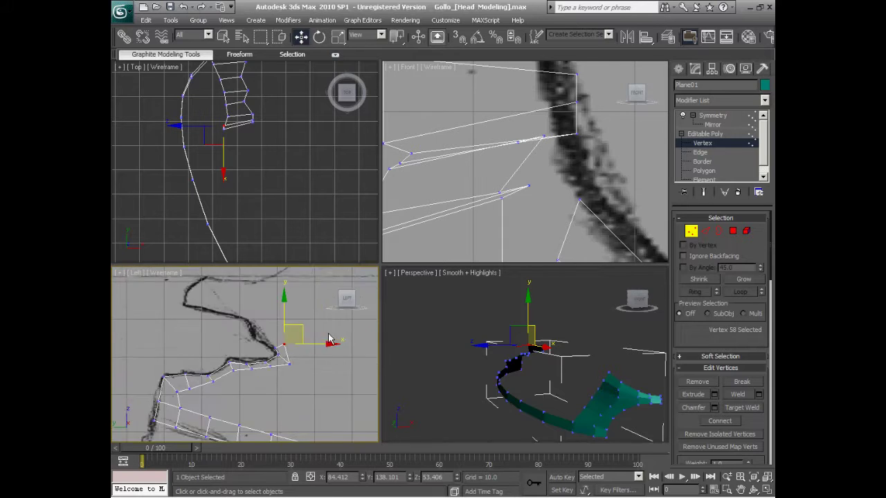
scroll(318, 339, down, 3)
scroll(291, 346, up, 3)
middle_drag(270, 356, 245, 350)
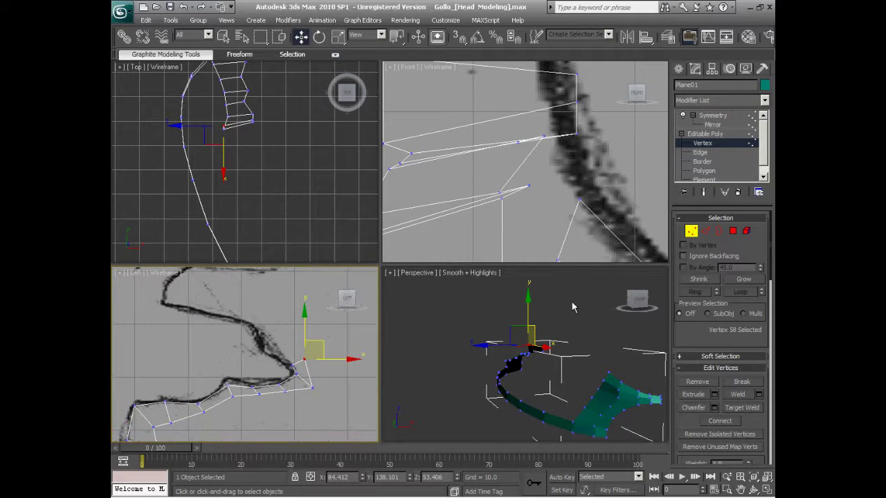
Select the new outer edge and nudge the next corner vertex onto the sketch line
click(707, 234)
click(294, 331)
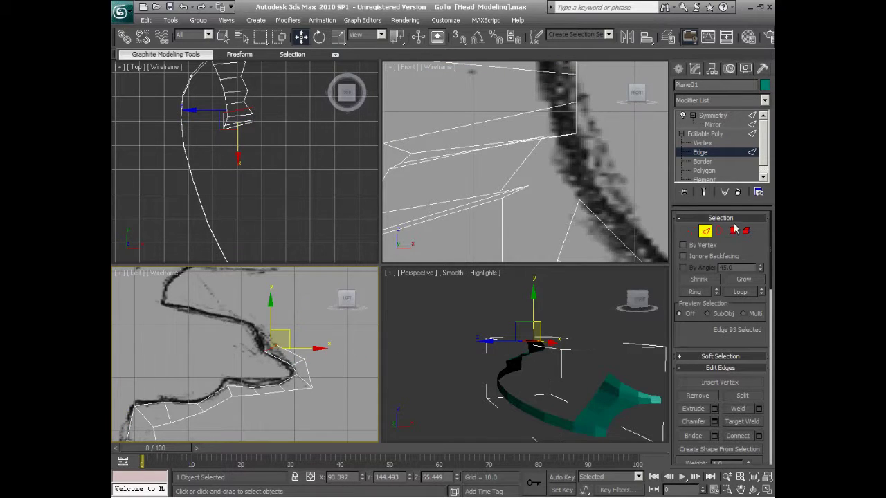
click(688, 234)
click(283, 344)
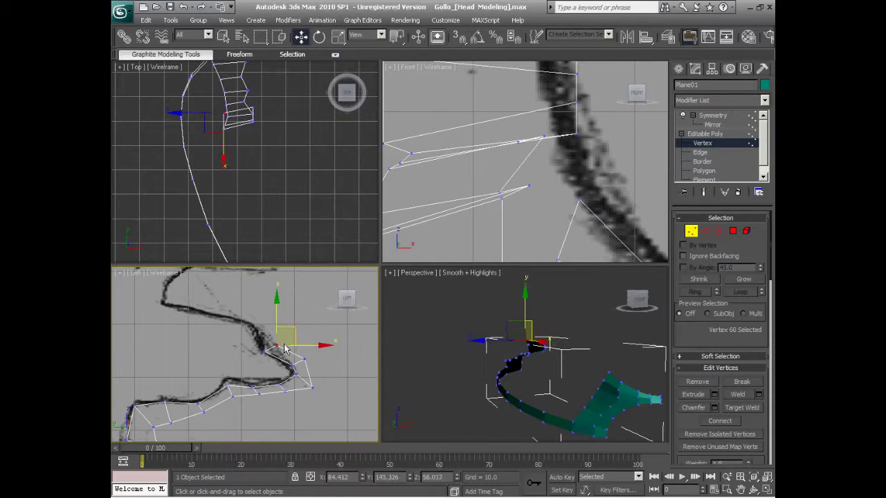
drag(291, 328, 289, 324)
scroll(288, 324, up, 1)
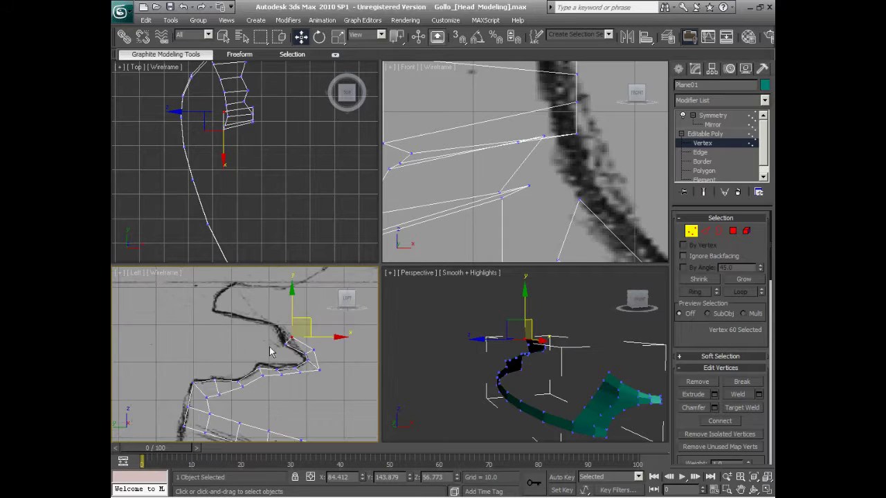
scroll(270, 350, up, 1)
scroll(300, 360, up, 1)
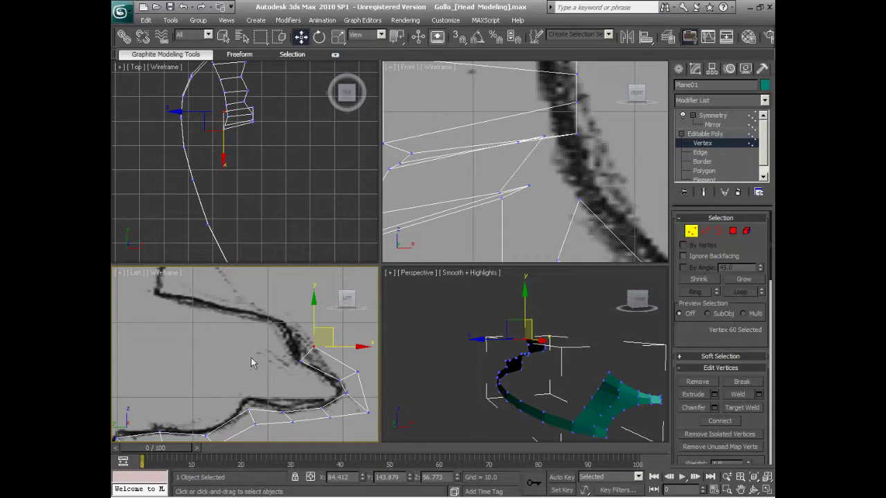
Extrude another polygon upward along the curve and select the edge at the other strip end
click(708, 229)
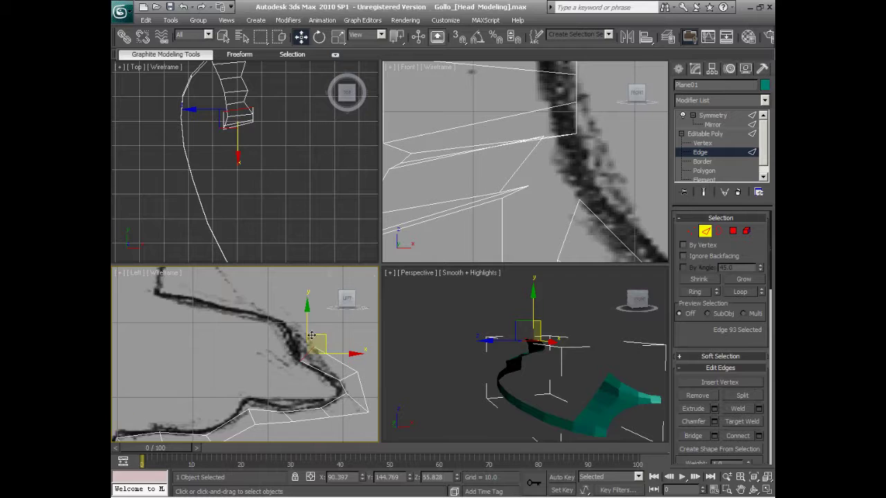
drag(316, 334, 310, 303)
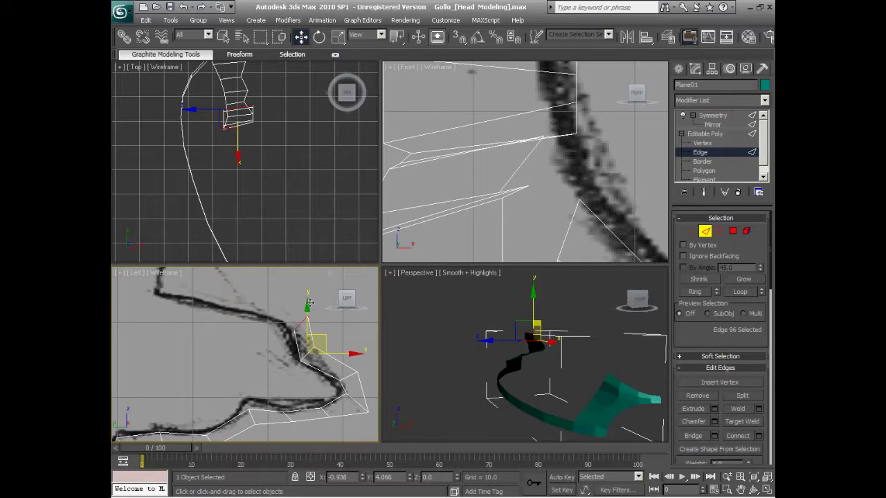
middle_drag(592, 335, 587, 326)
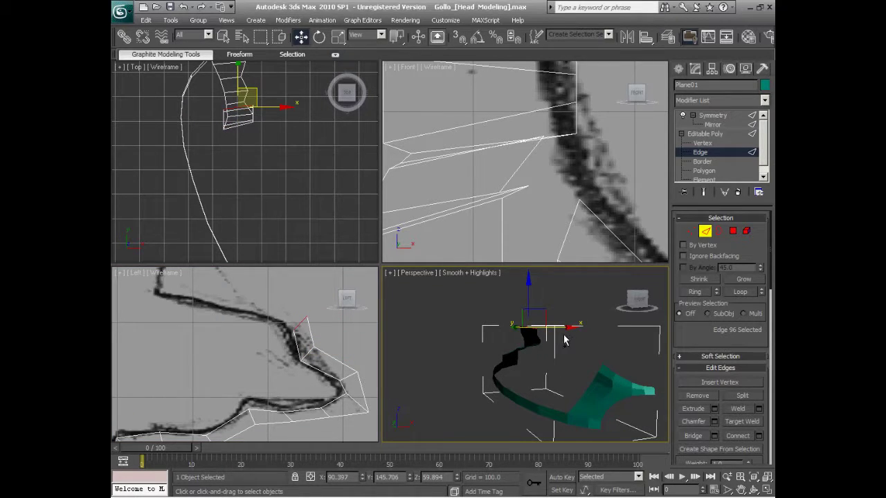
click(563, 339)
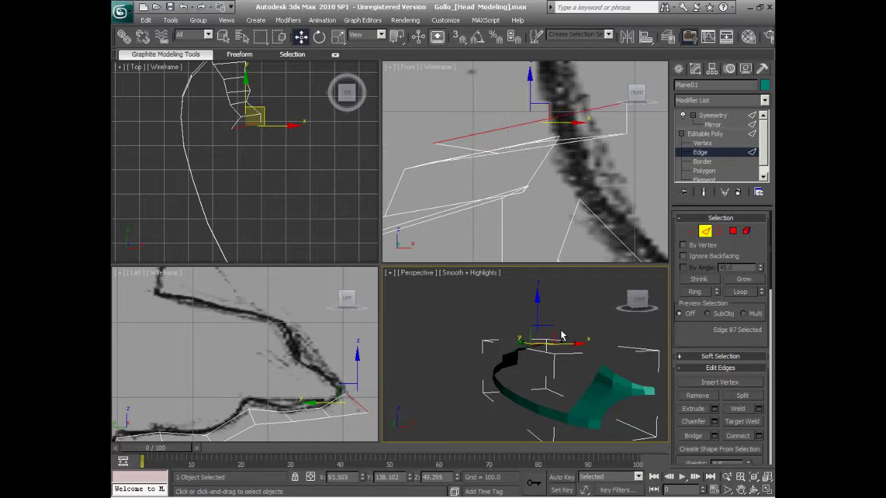
Nudge the muzzle strip's end edge, then undo that edge move with Ctrl+Z
drag(560, 336, 555, 332)
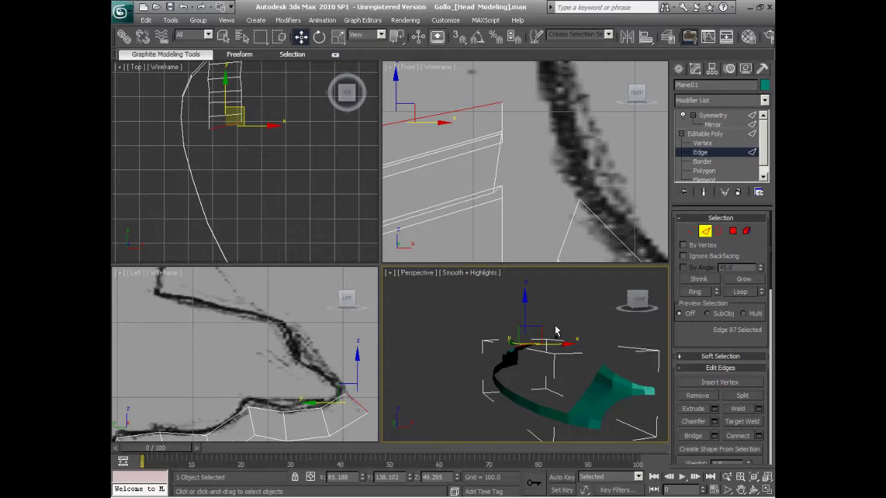
drag(555, 332, 553, 354)
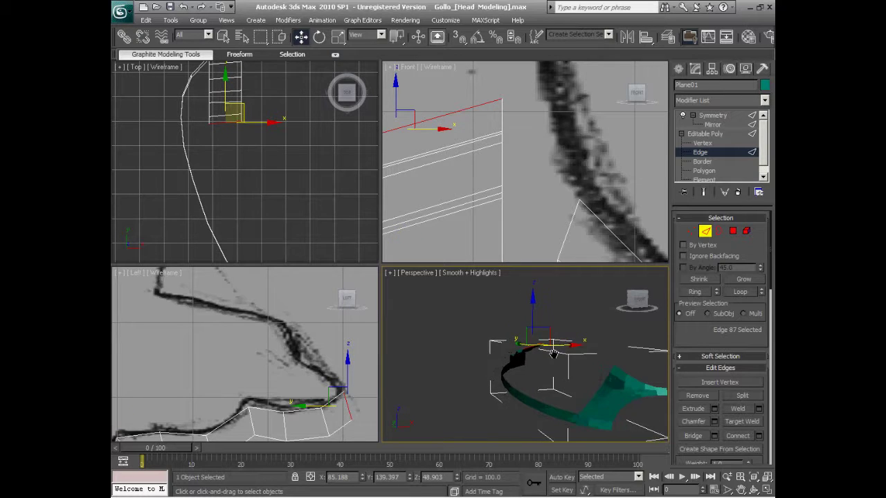
mouse_move(562, 377)
alt+middle_down()
mouse_move(603, 367)
mouse_move(548, 367)
alt+middle_up()
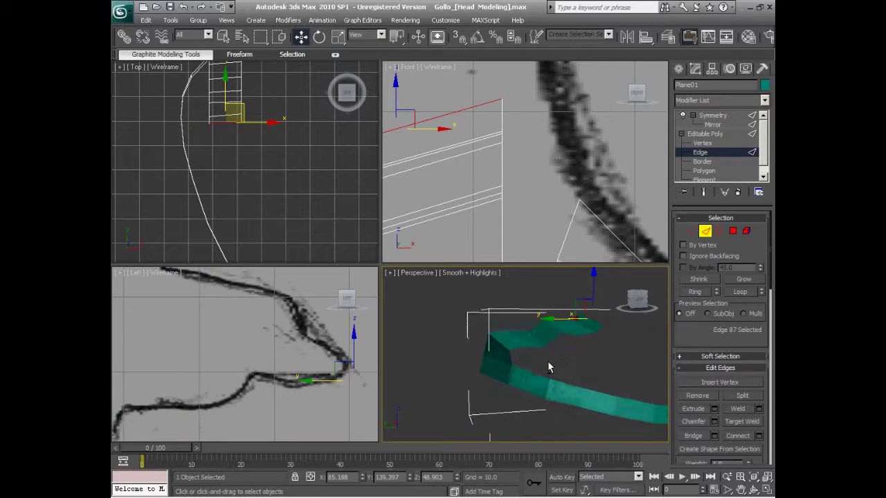
key(ctrl+z)
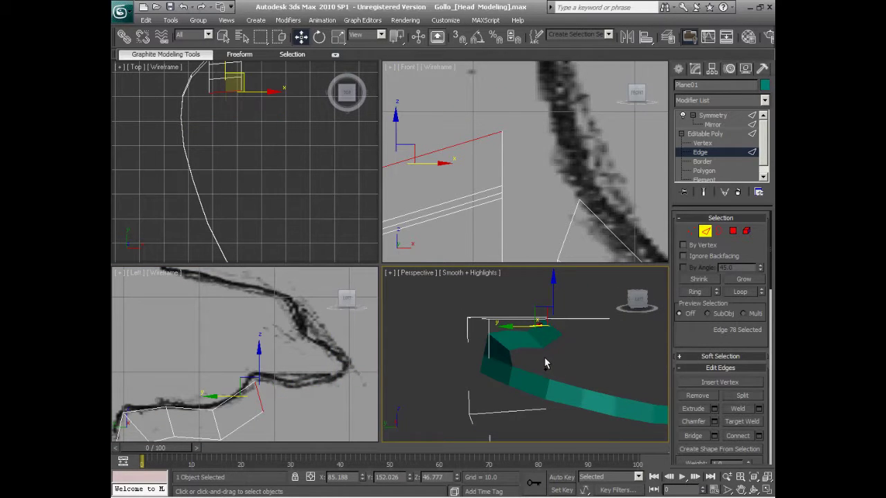
Zoom into the Left viewport and select three more edges along the strip
scroll(231, 362, up, 2)
scroll(242, 334, up, 2)
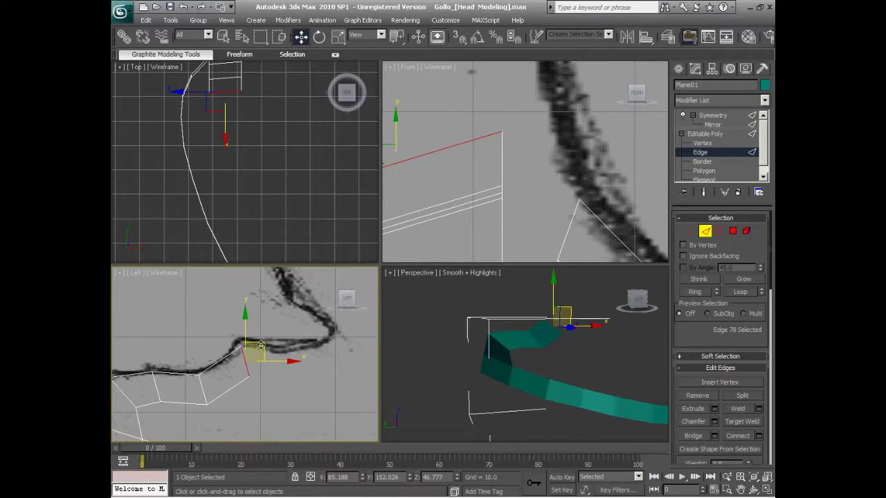
click(277, 351)
click(298, 349)
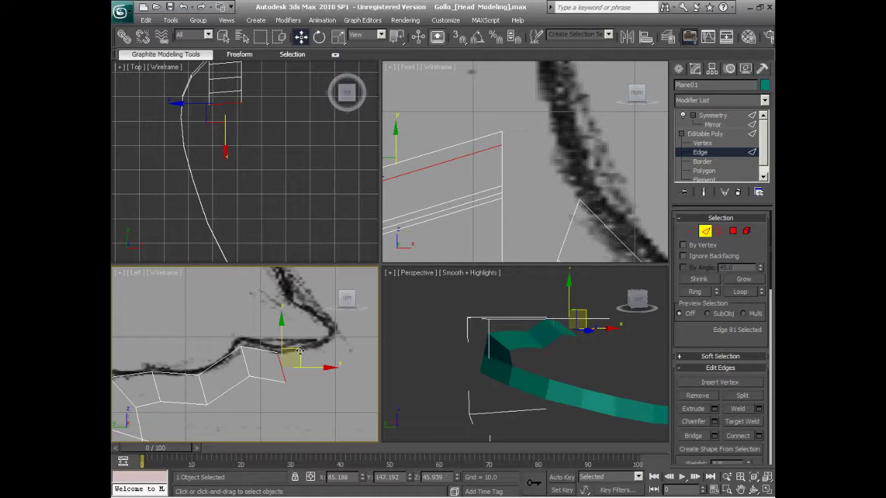
click(315, 361)
middle_drag(225, 385, 250, 348)
In Vertex mode, select the vertices along the strip out to its end
key(1)
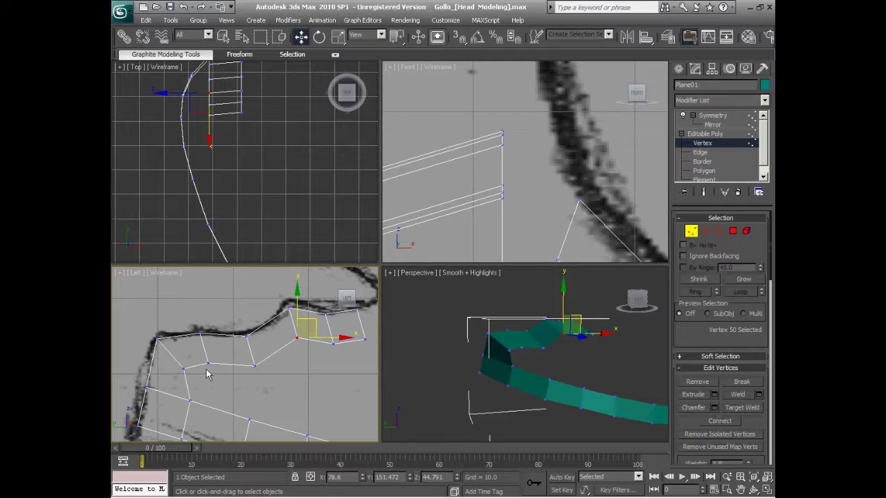
click(208, 363)
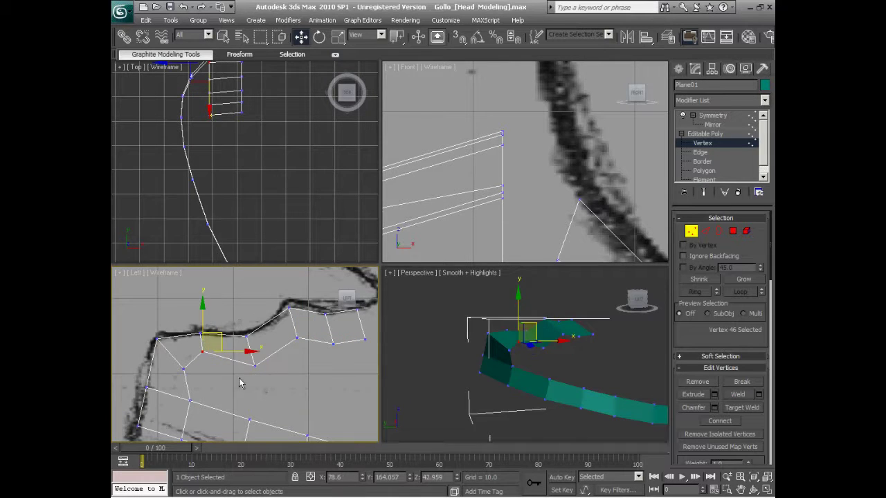
click(253, 351)
click(298, 338)
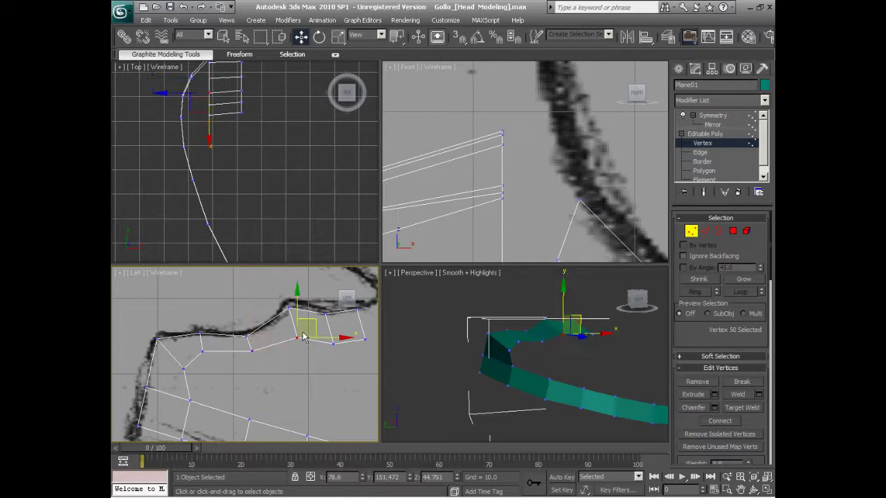
click(334, 343)
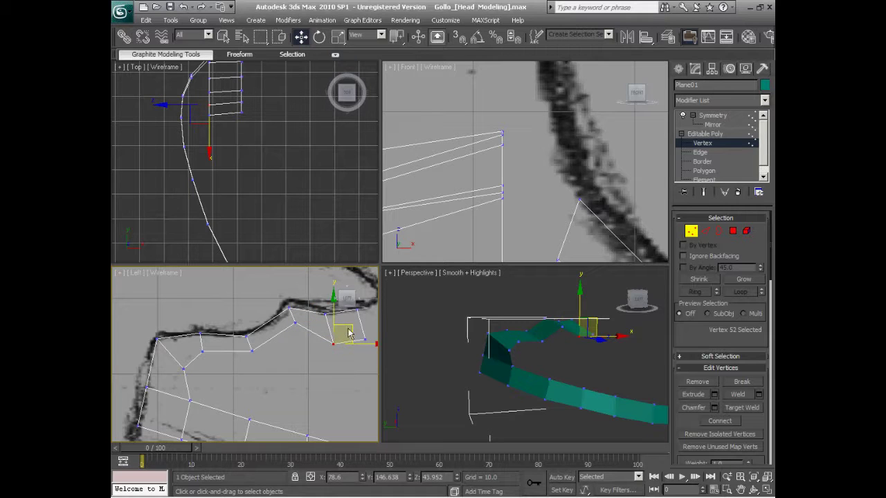
middle_drag(343, 314, 237, 398)
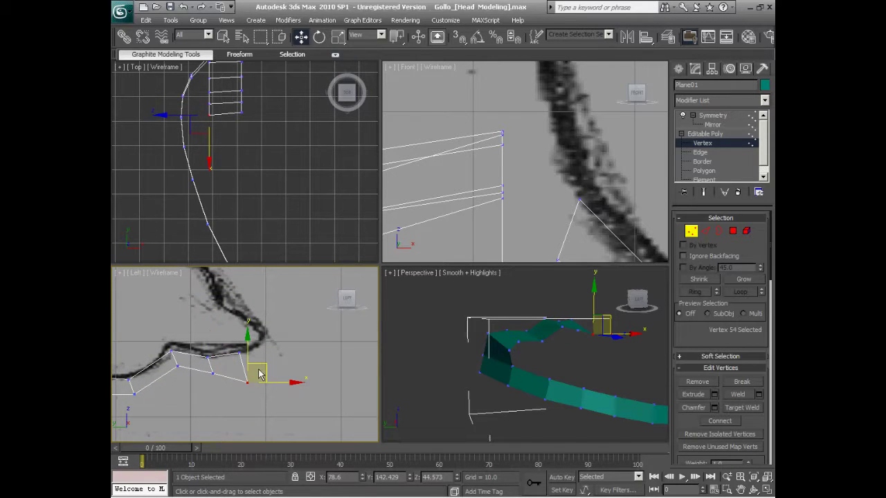
click(243, 371)
Extrude a new segment from the strip's end edge and place its vertex on the sketch
click(705, 231)
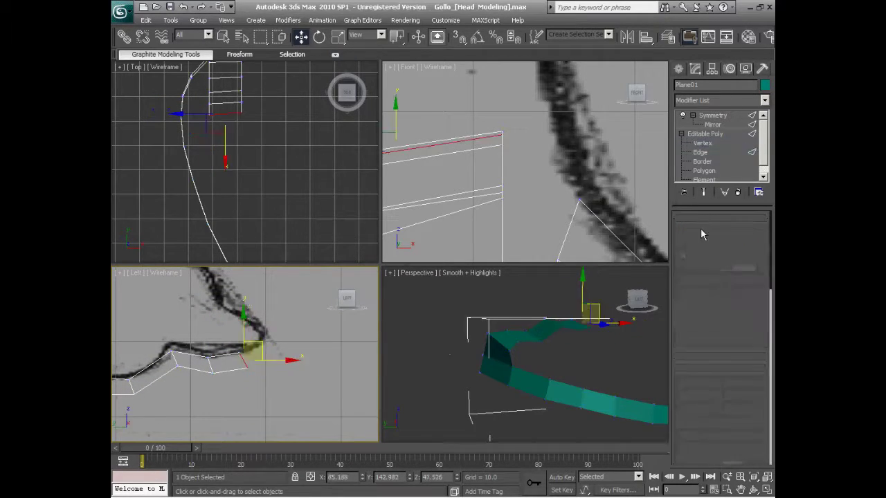
drag(262, 344, 286, 328)
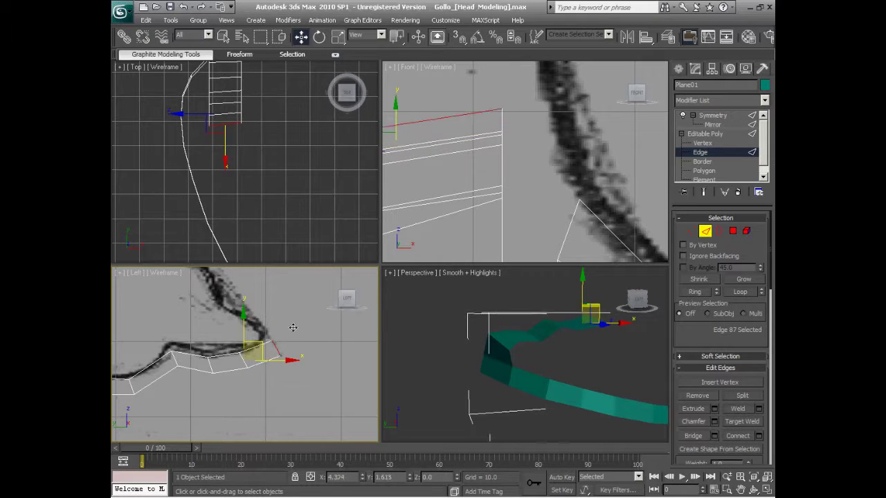
click(691, 231)
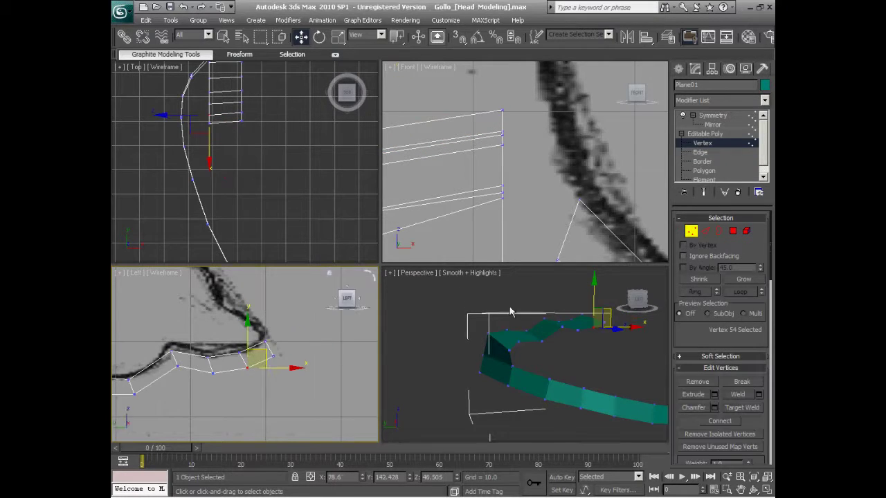
click(274, 353)
drag(292, 338, 300, 336)
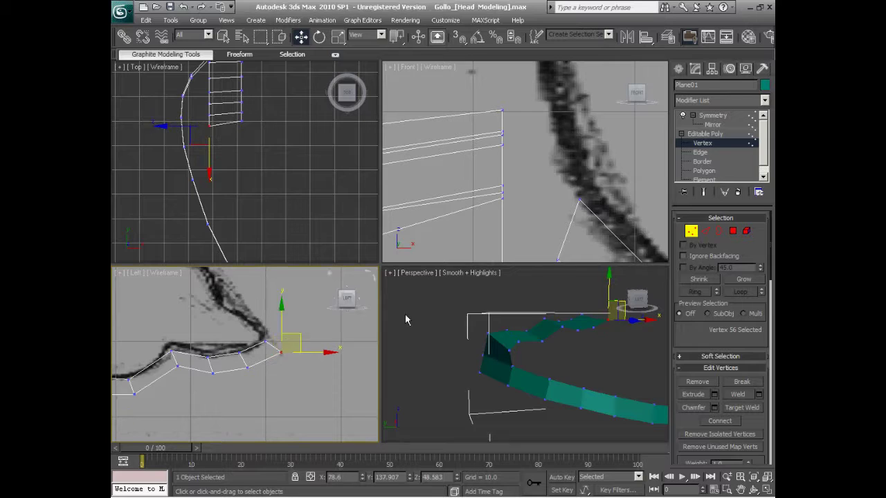
Select the newest end edge and move its end vertex up onto the sketch
click(705, 231)
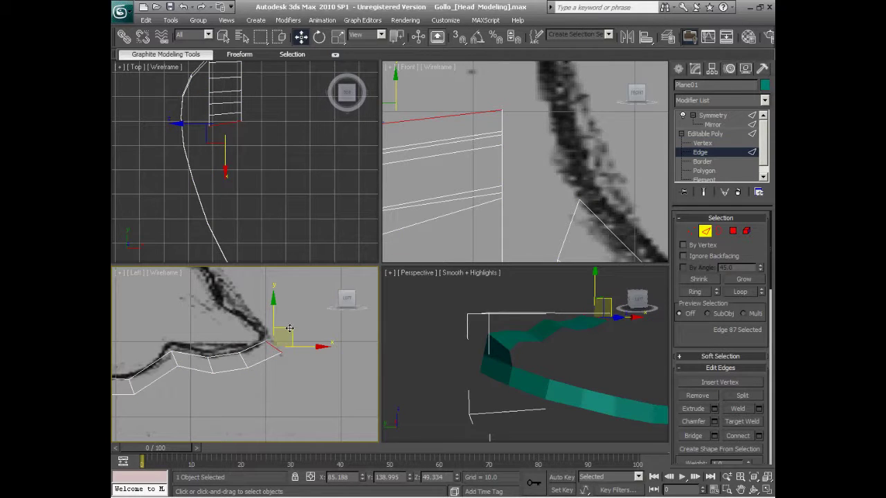
click(288, 324)
click(692, 231)
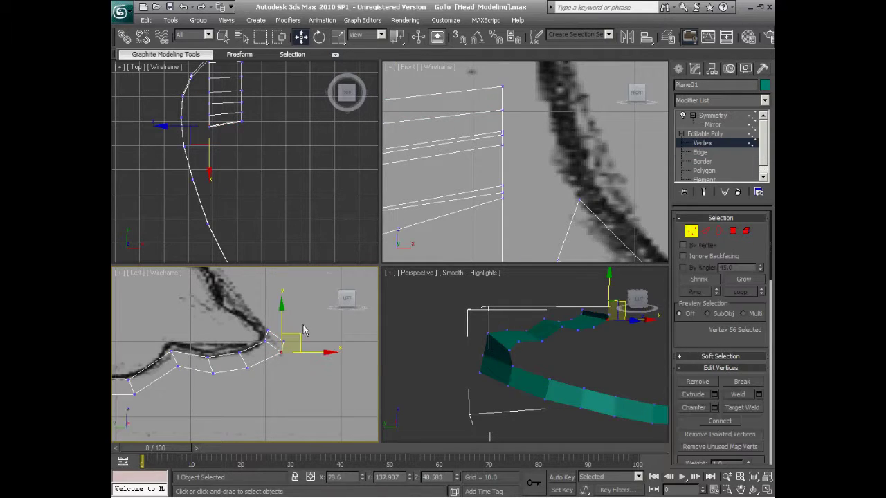
click(287, 331)
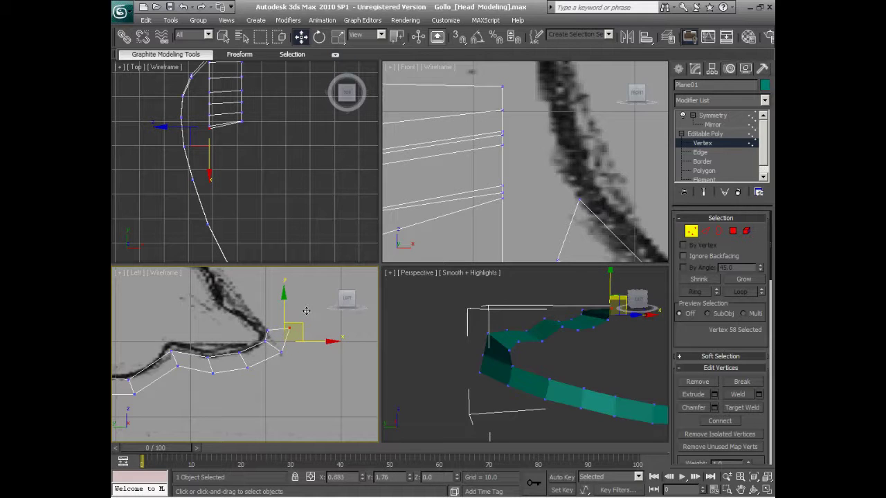
drag(304, 310, 304, 311)
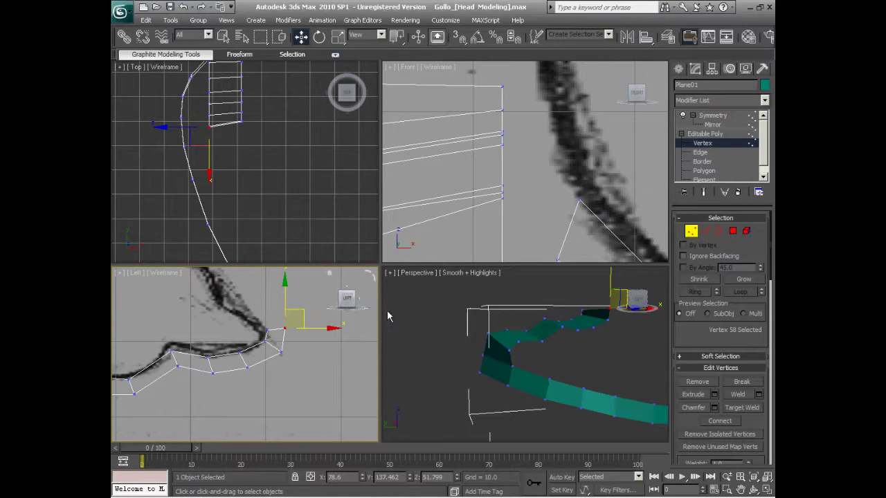
Select the next end edge and nudge the new end vertex onto the sketch line
click(705, 231)
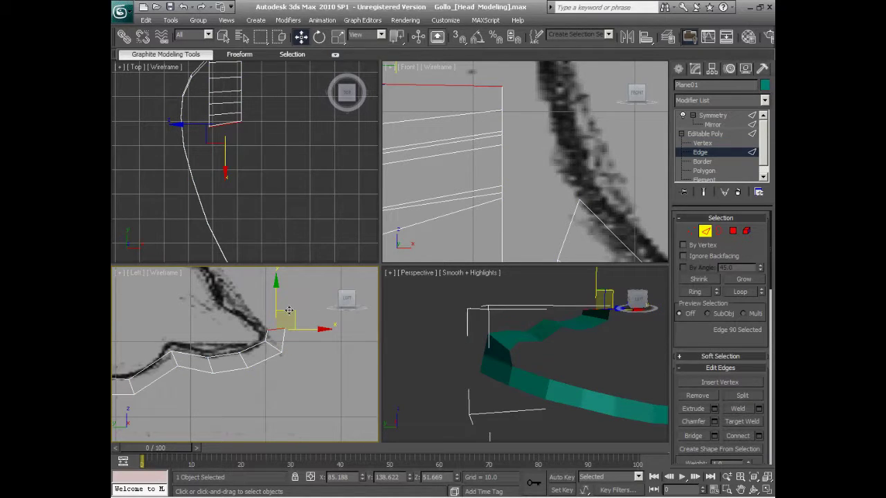
click(289, 310)
click(692, 232)
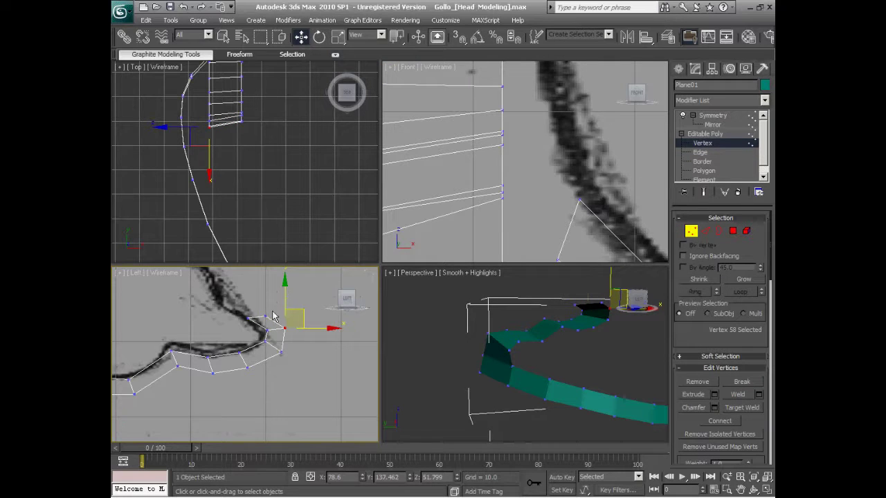
click(266, 315)
drag(282, 299, 280, 295)
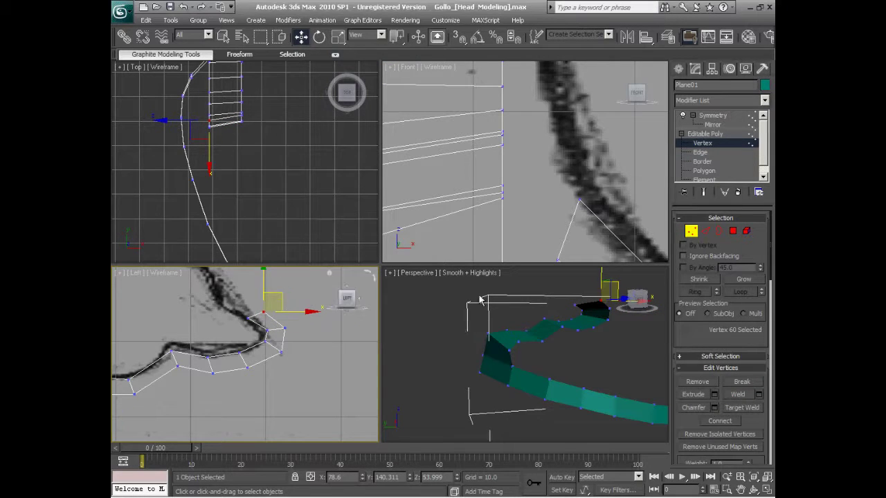
Pan the side view to follow the sketch and select the strip's tip edge and vertex
click(703, 233)
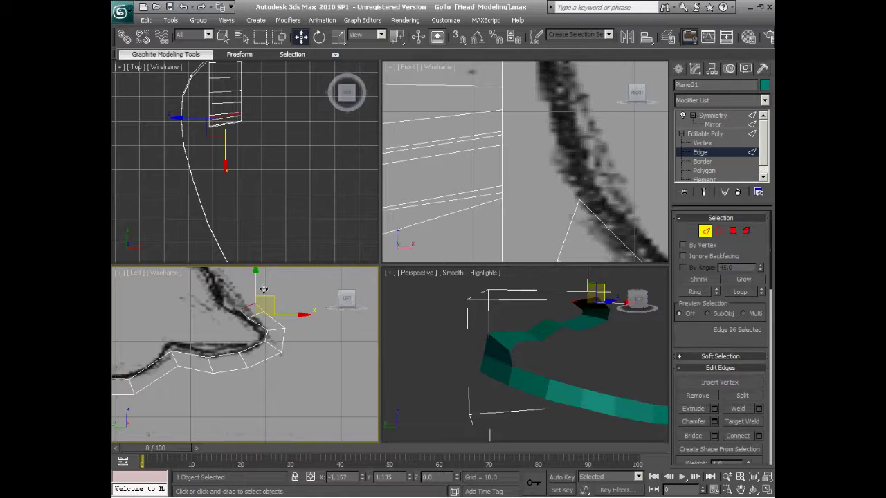
click(249, 312)
scroll(258, 333, up, 2)
middle_drag(257, 333, 280, 386)
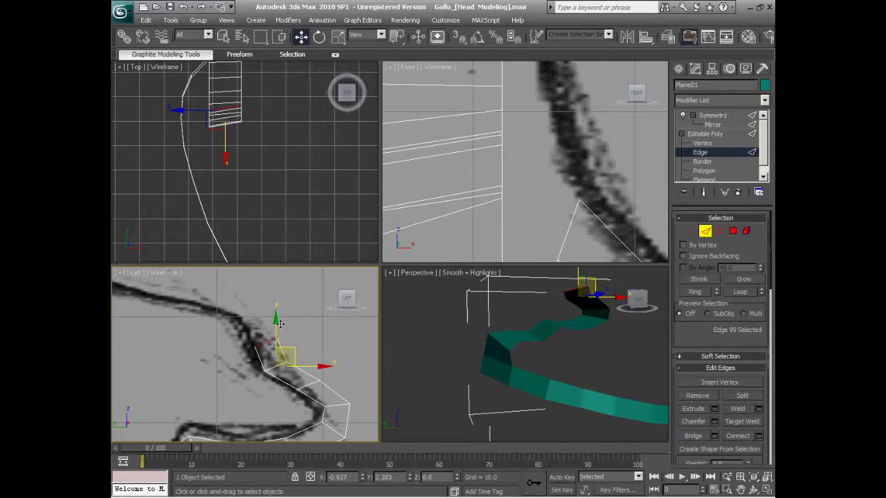
click(262, 338)
click(691, 231)
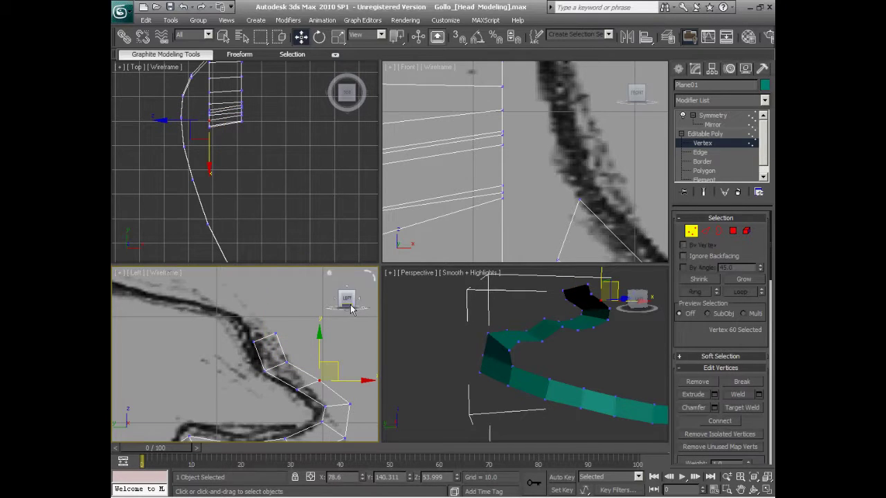
click(277, 338)
Extrude another segment up the sketch and nudge its tip vertex onto the line
scroll(703, 238, down, 3)
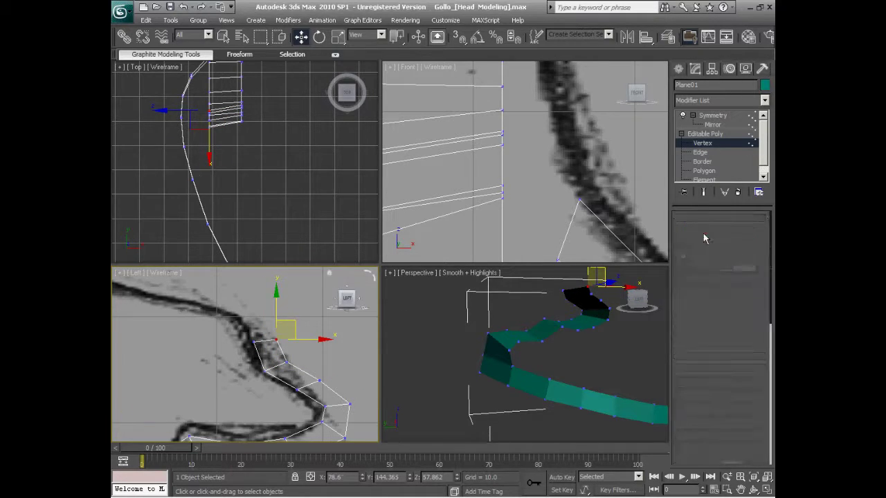
key(2)
drag(281, 322, 266, 297)
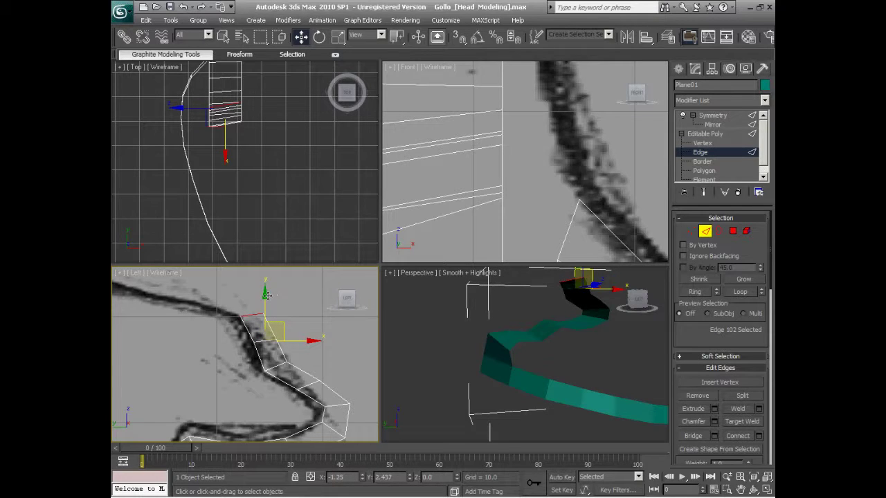
click(690, 231)
click(262, 313)
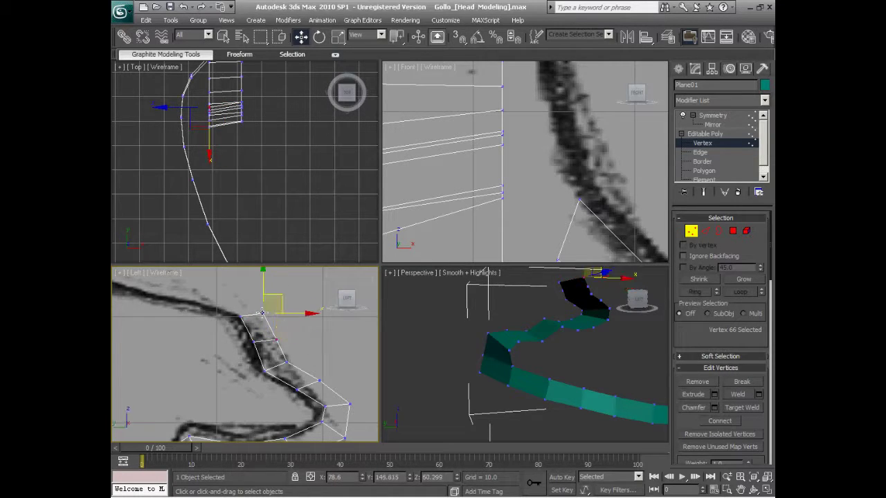
drag(288, 301, 289, 298)
middle_drag(290, 298, 377, 329)
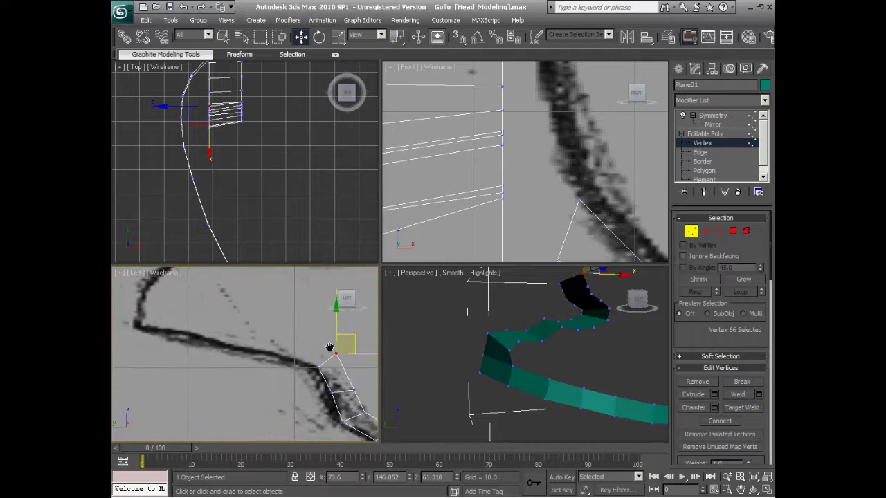
Extrude one more strip segment along the sketched muzzle curve
click(705, 231)
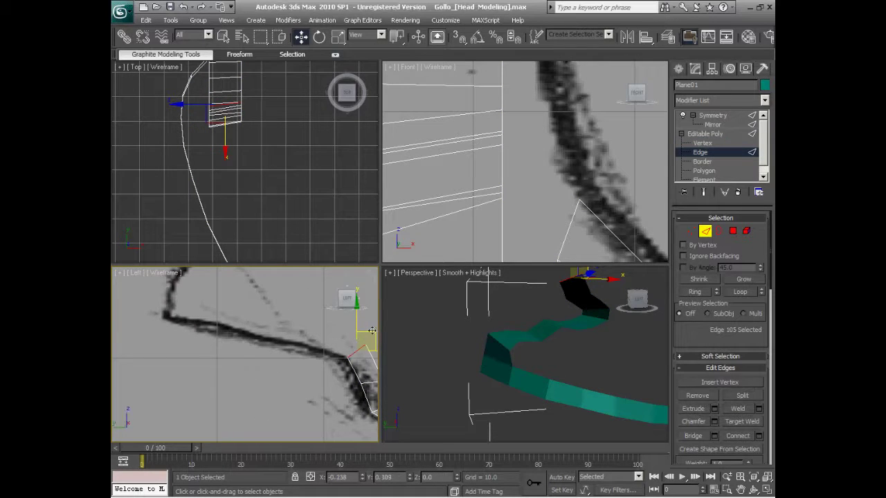
mouse_move(372, 332)
mouse_down()
mouse_move(332, 325)
mouse_move(327, 311)
mouse_up()
click(691, 231)
click(325, 334)
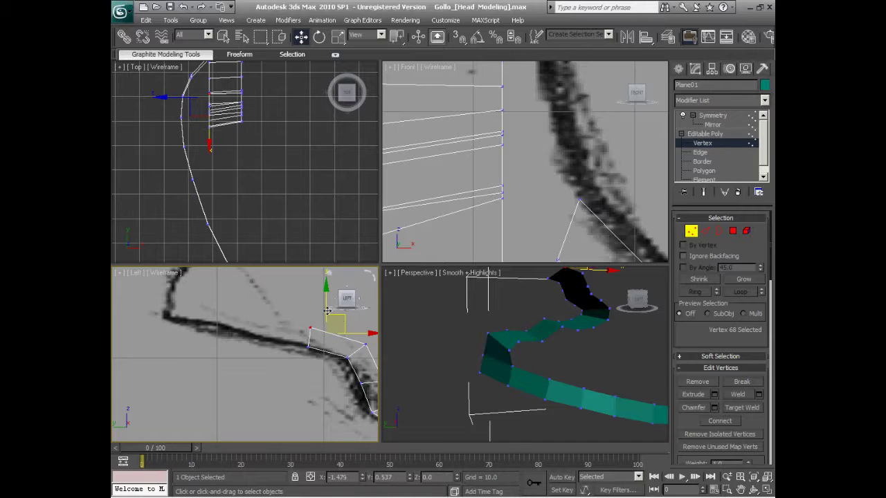
Select an edge further along the strip and center its end in the side view
click(705, 232)
scroll(328, 351, up, 2)
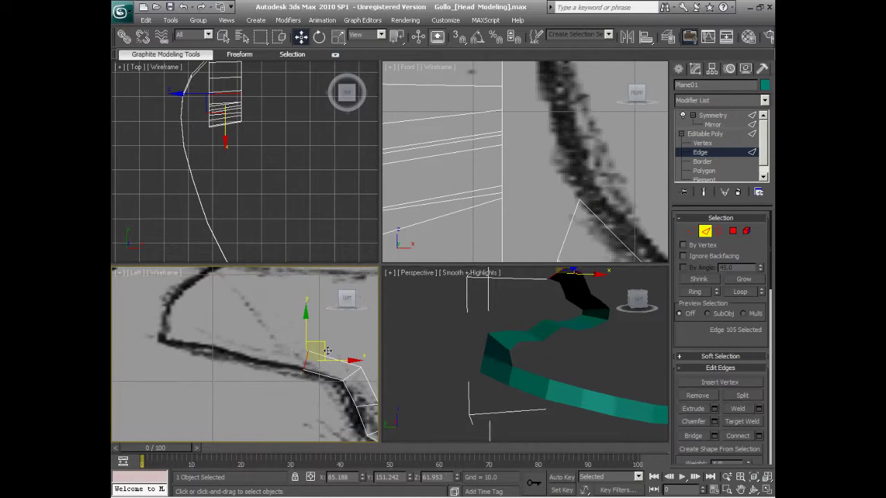
click(241, 351)
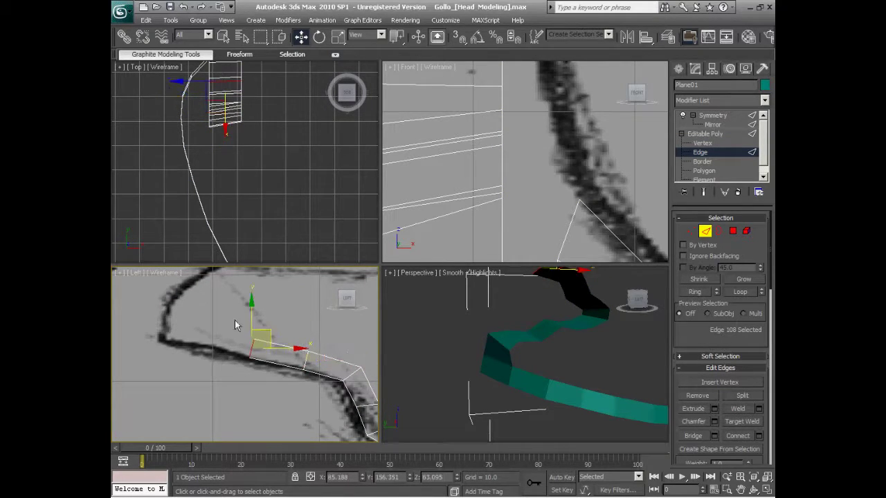
scroll(242, 339, down, 3)
middle_drag(297, 319, 242, 307)
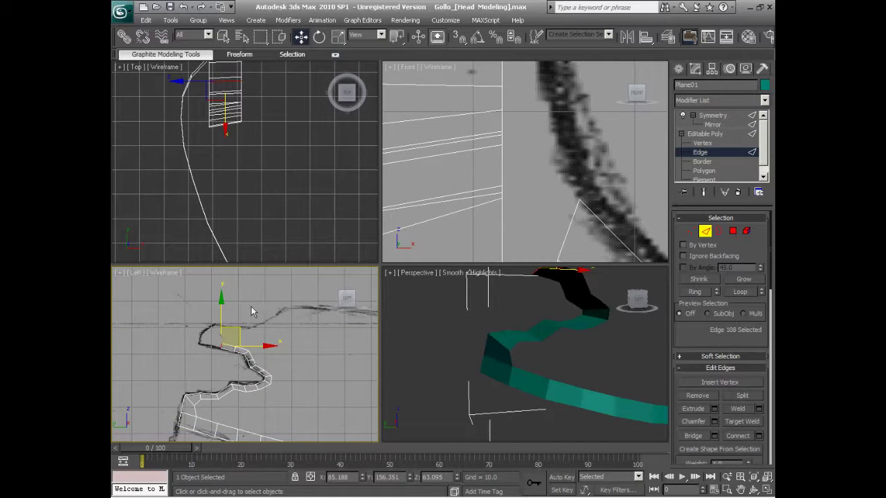
scroll(235, 332, up, 2)
scroll(225, 347, up, 2)
middle_drag(225, 347, 336, 337)
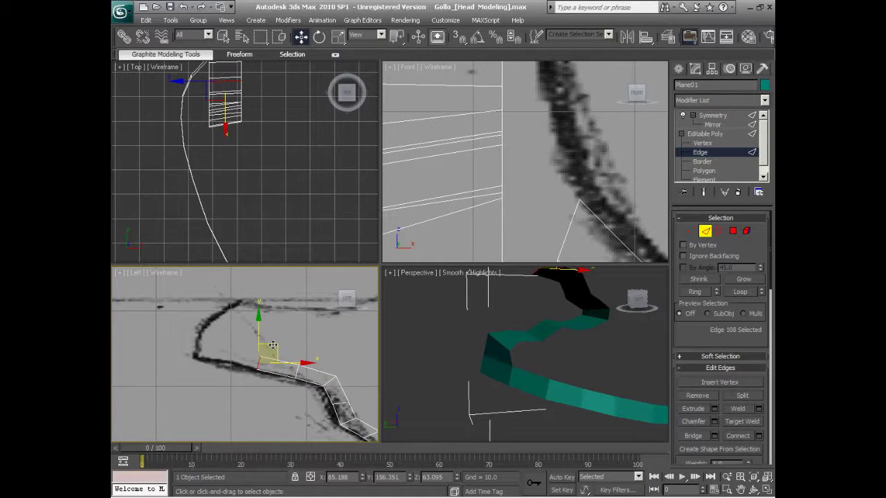
Select the open end edges and extend the strip end up along the sketch
click(231, 355)
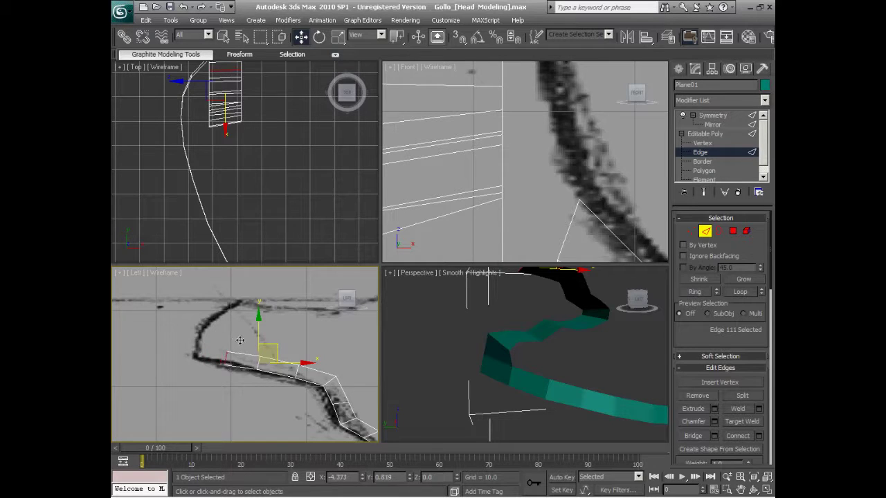
click(238, 351)
click(220, 346)
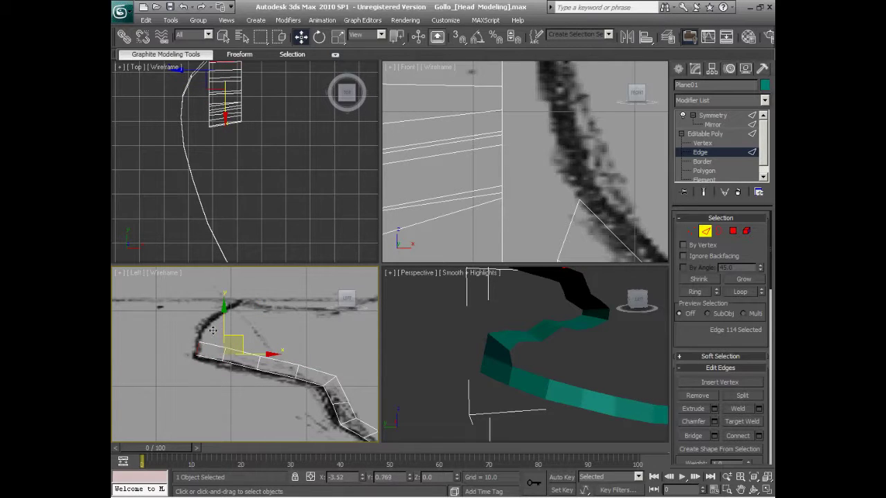
drag(212, 331, 186, 324)
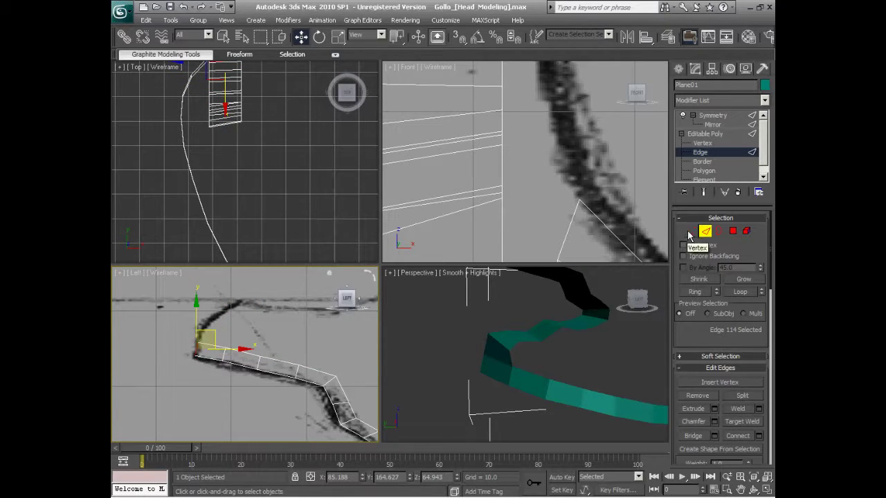
Select three edges along the strip's upper border
click(222, 347)
click(238, 351)
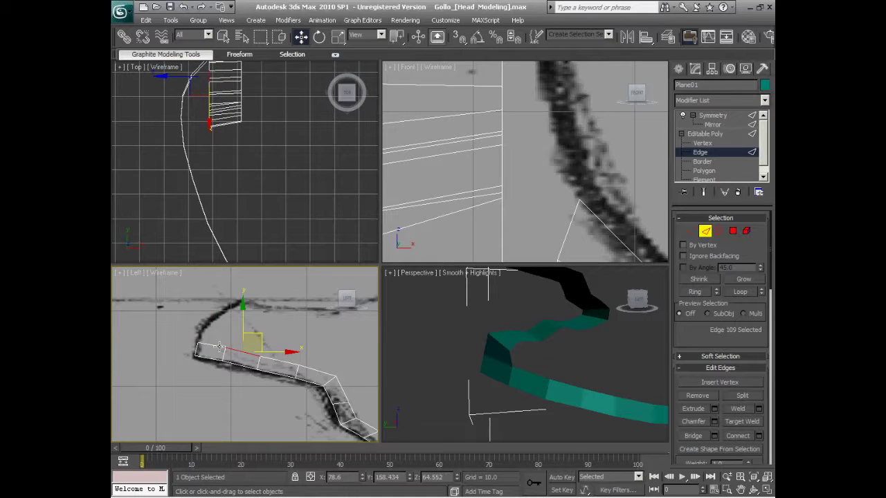
ctrl+click(219, 347)
ctrl+click(284, 360)
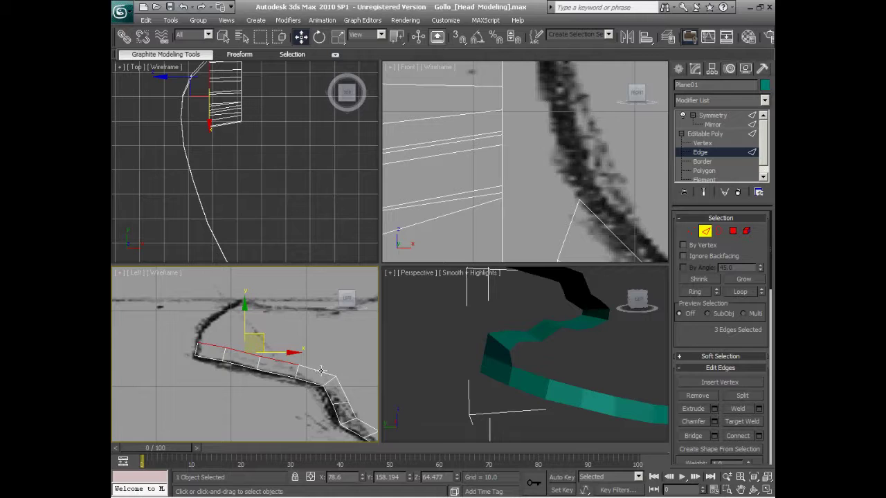
Add a fourth upper border edge and Shift-move the four up into a new polygon band
ctrl+click(321, 371)
middle_drag(325, 354, 235, 355)
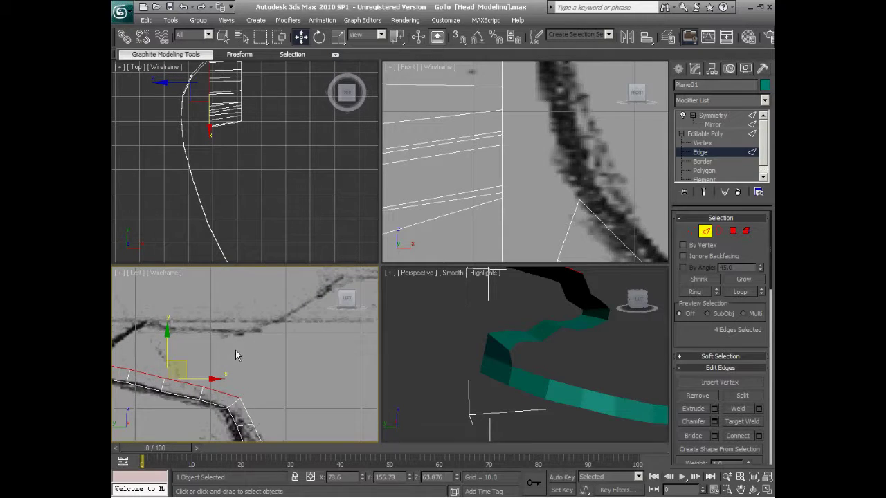
drag(181, 360, 178, 356)
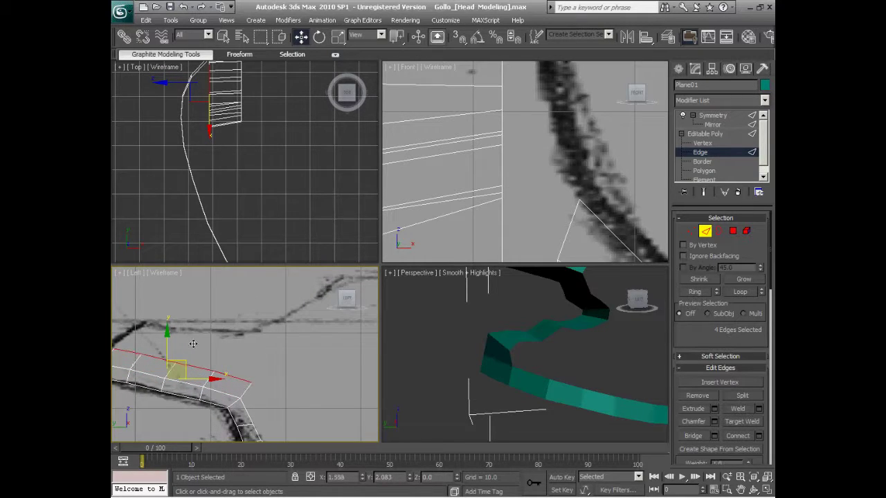
middle_drag(188, 361, 235, 337)
drag(235, 341, 257, 317)
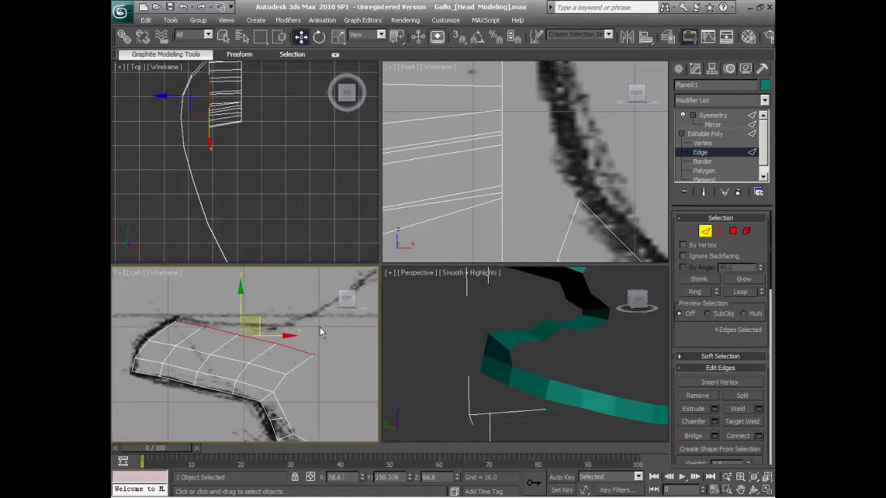
Move the new patch's top-row vertices up onto the sketched outline
click(690, 232)
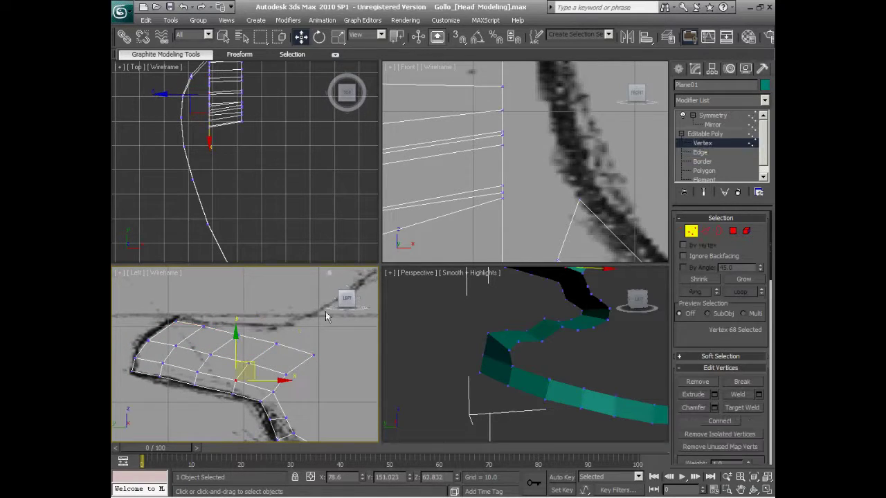
click(202, 325)
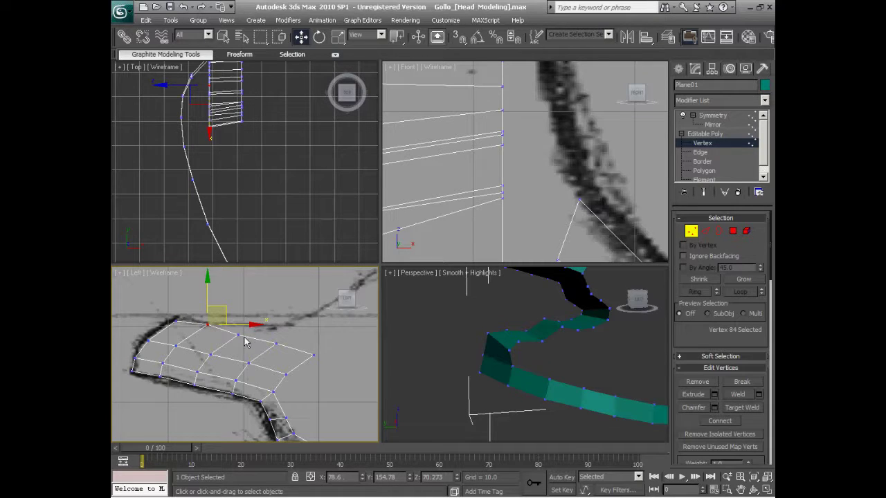
click(239, 333)
mouse_move(256, 317)
mouse_down()
mouse_move(262, 307)
mouse_move(298, 304)
mouse_up()
click(275, 343)
middle_drag(308, 351, 296, 385)
click(298, 388)
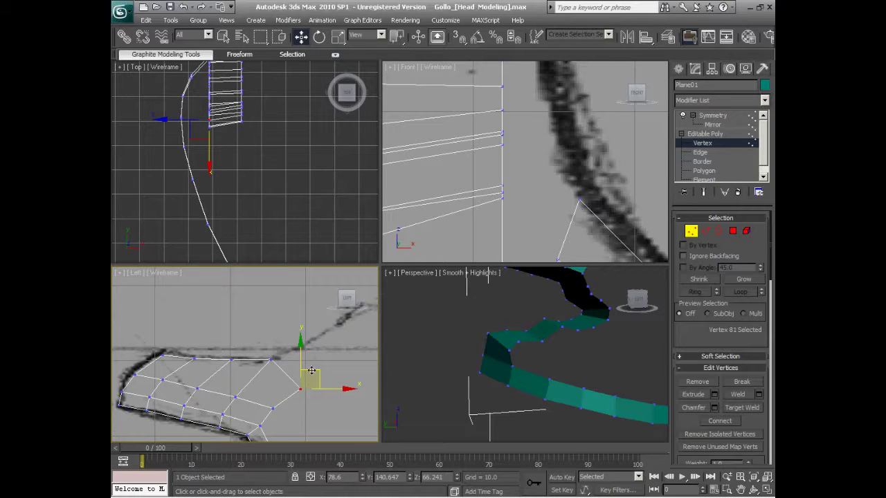
mouse_move(298, 388)
mouse_down()
mouse_move(306, 330)
mouse_move(305, 339)
mouse_up()
key(shift+z)
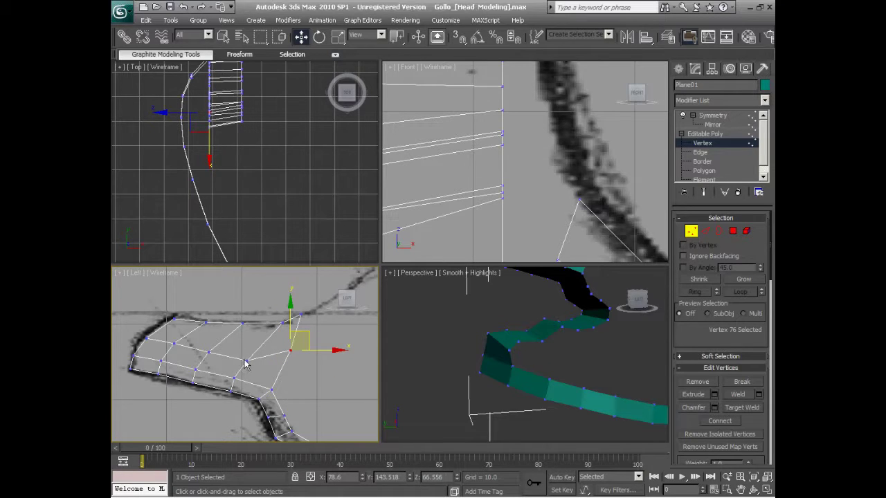
Even out an inner patch vertex and select the remaining row vertices to the left corner
click(243, 362)
drag(245, 361, 255, 348)
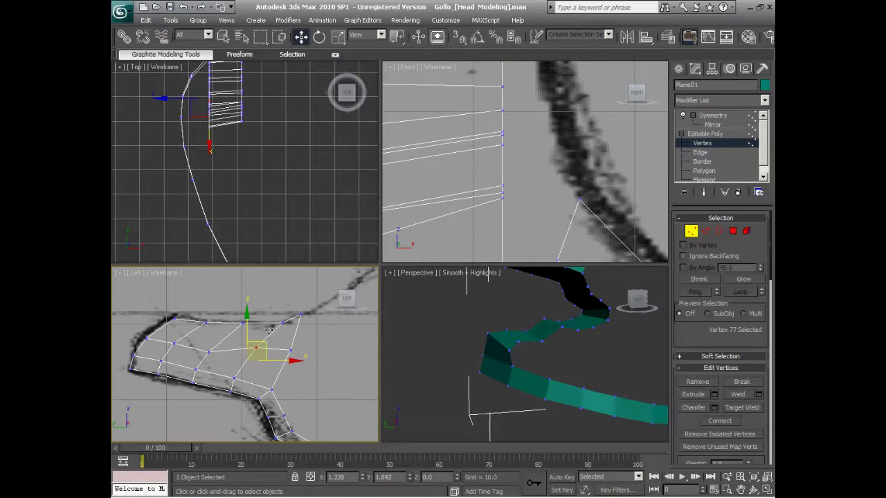
click(209, 350)
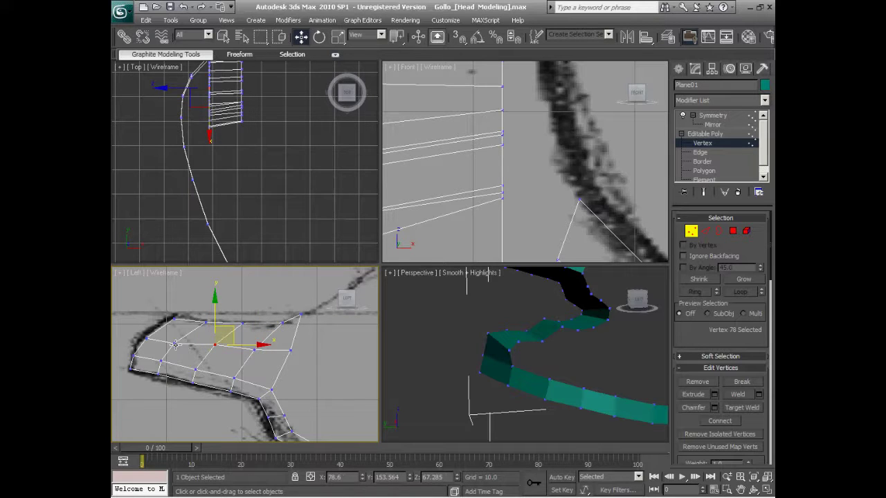
click(175, 343)
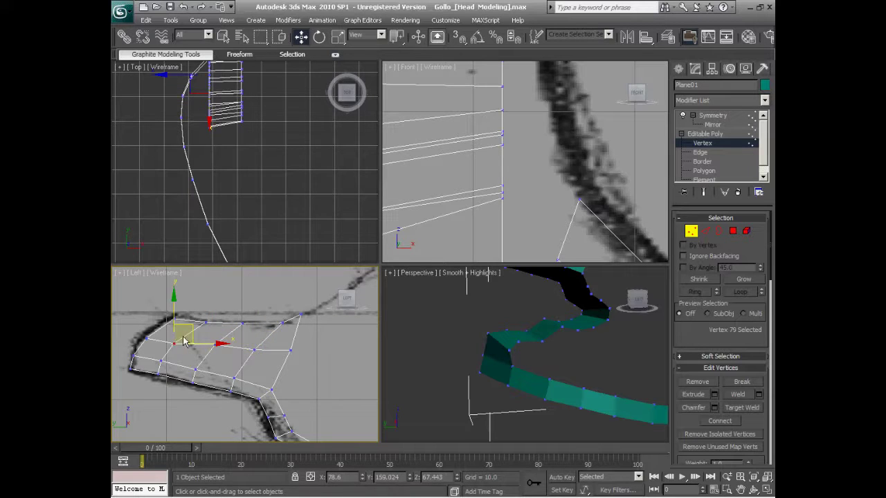
click(148, 335)
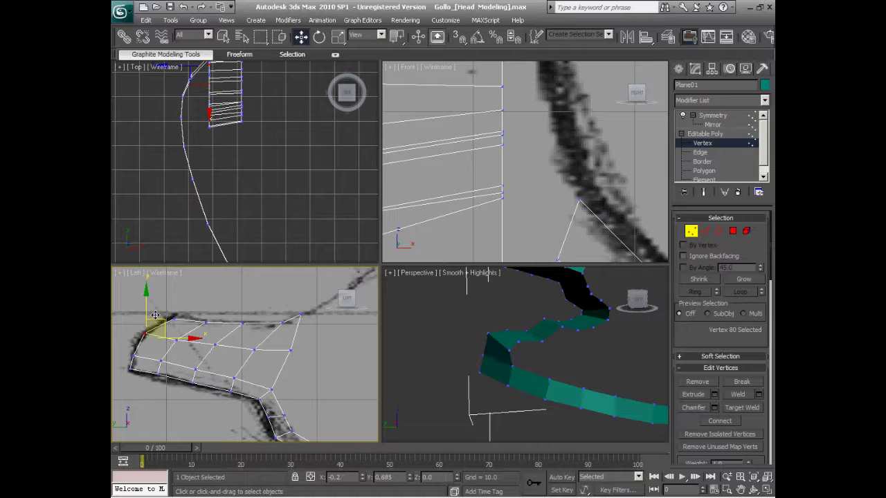
scroll(209, 353, down, 1)
scroll(209, 353, down, 1)
scroll(260, 350, down, 1)
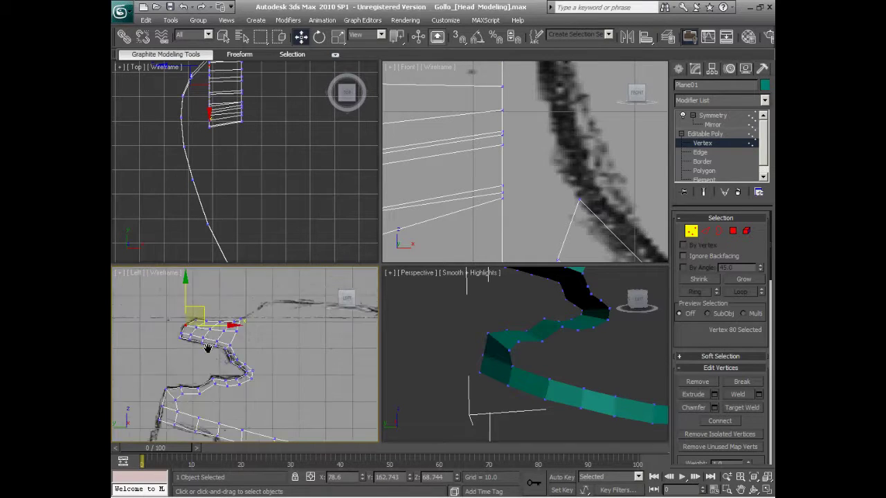
scroll(212, 357, down, 1)
middle_drag(251, 157, 269, 229)
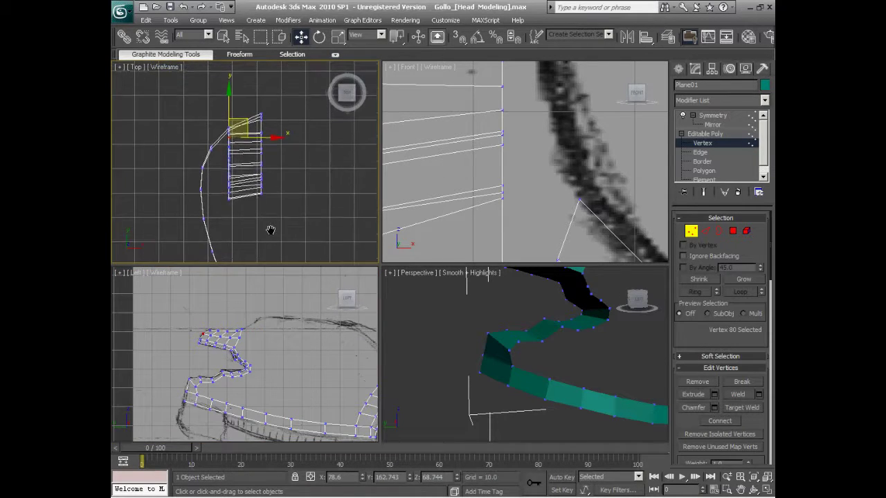
mouse_move(430, 302)
alt+middle_down()
mouse_move(519, 350)
mouse_move(655, 366)
mouse_move(626, 342)
mouse_move(501, 381)
mouse_move(474, 376)
mouse_move(533, 391)
mouse_move(558, 423)
mouse_move(611, 423)
mouse_move(603, 332)
mouse_move(572, 353)
mouse_move(528, 350)
mouse_move(510, 360)
alt+middle_up()
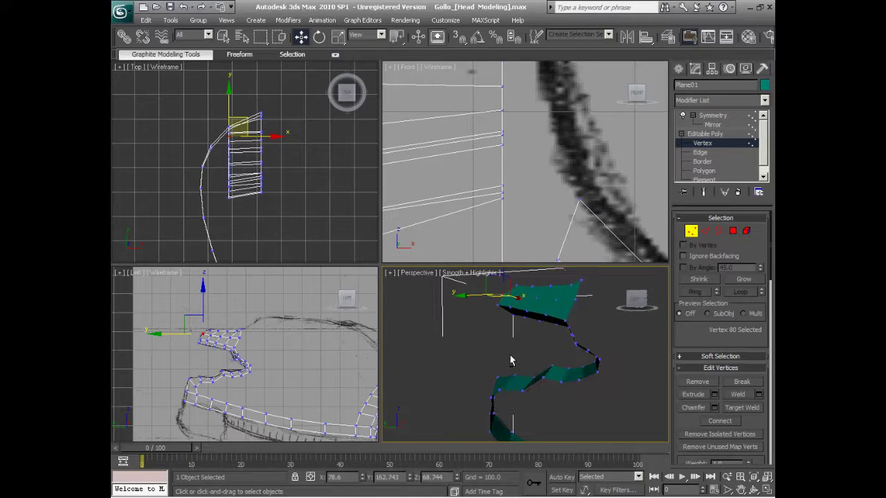
scroll(226, 374, up, 3)
scroll(266, 366, up, 2)
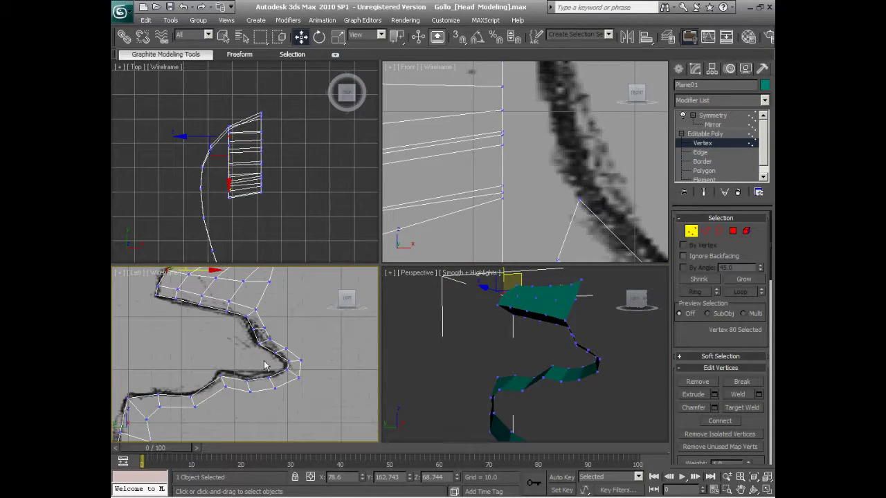
middle_drag(266, 366, 305, 346)
mouse_move(546, 349)
alt+middle_down()
mouse_move(559, 356)
mouse_move(544, 371)
mouse_move(652, 366)
mouse_move(672, 356)
mouse_move(663, 370)
mouse_move(681, 358)
mouse_move(616, 368)
mouse_move(690, 363)
mouse_move(567, 355)
mouse_move(652, 319)
mouse_move(666, 351)
alt+middle_up()
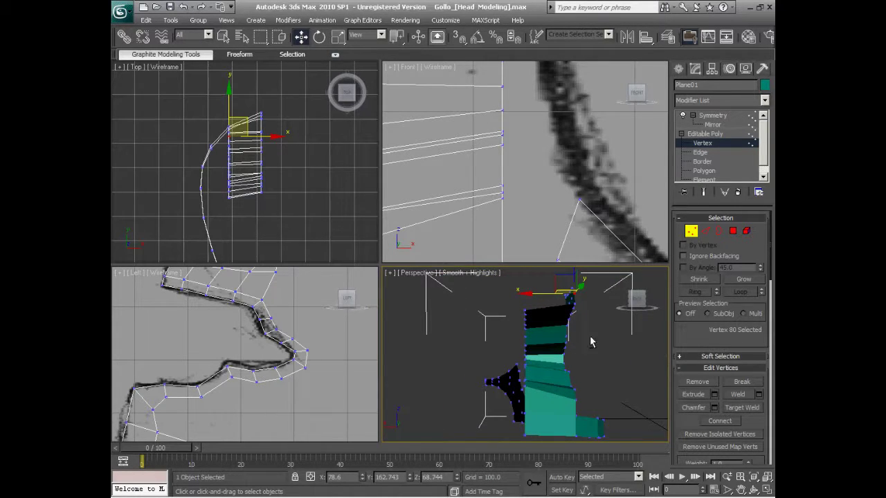
mouse_move(589, 336)
alt+middle_down()
mouse_move(474, 348)
mouse_move(504, 336)
mouse_move(562, 353)
mouse_move(525, 353)
mouse_move(618, 341)
mouse_move(564, 363)
mouse_move(588, 345)
mouse_move(618, 346)
mouse_move(540, 346)
mouse_move(554, 348)
mouse_move(517, 337)
mouse_move(526, 315)
alt+middle_up()
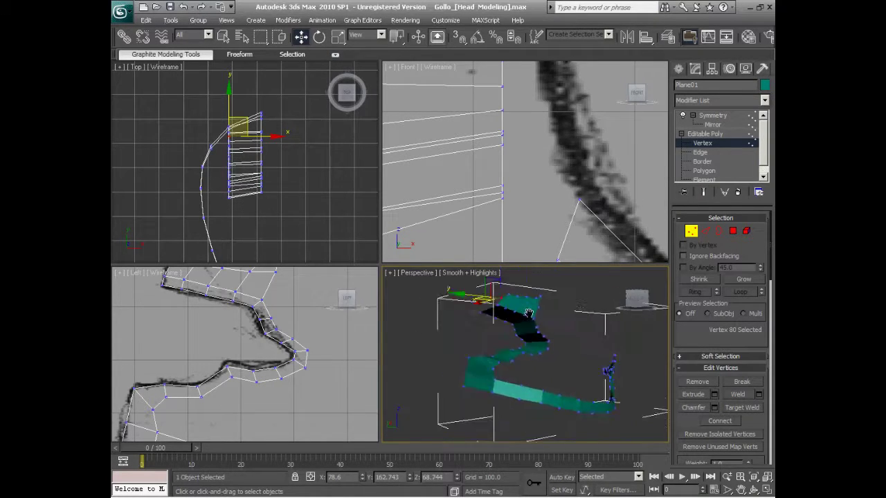